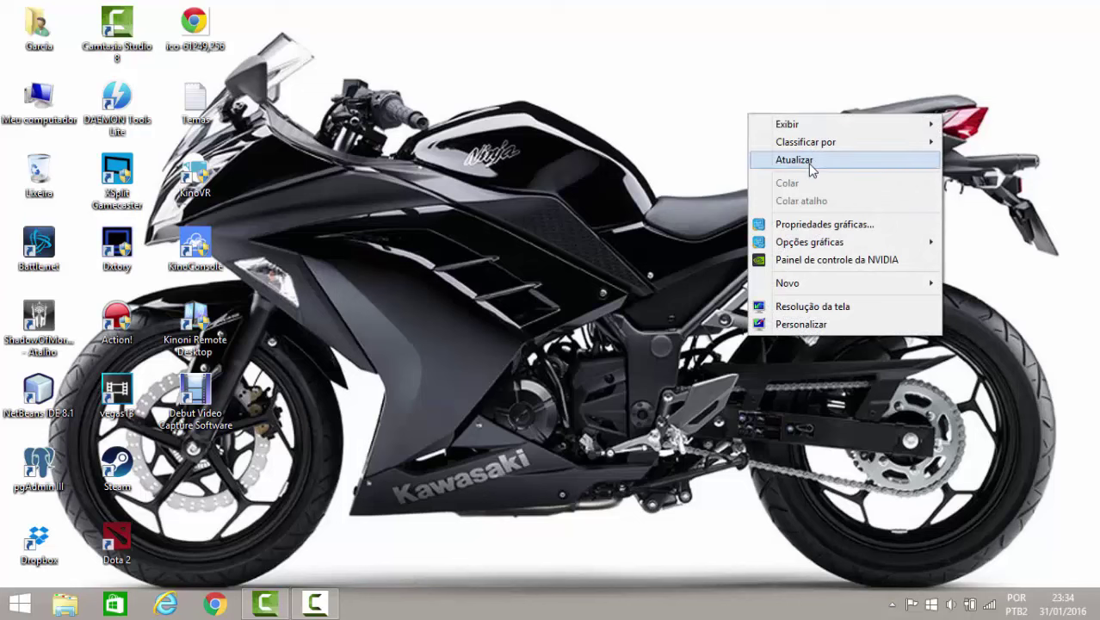
pyautogui.click(806, 161)
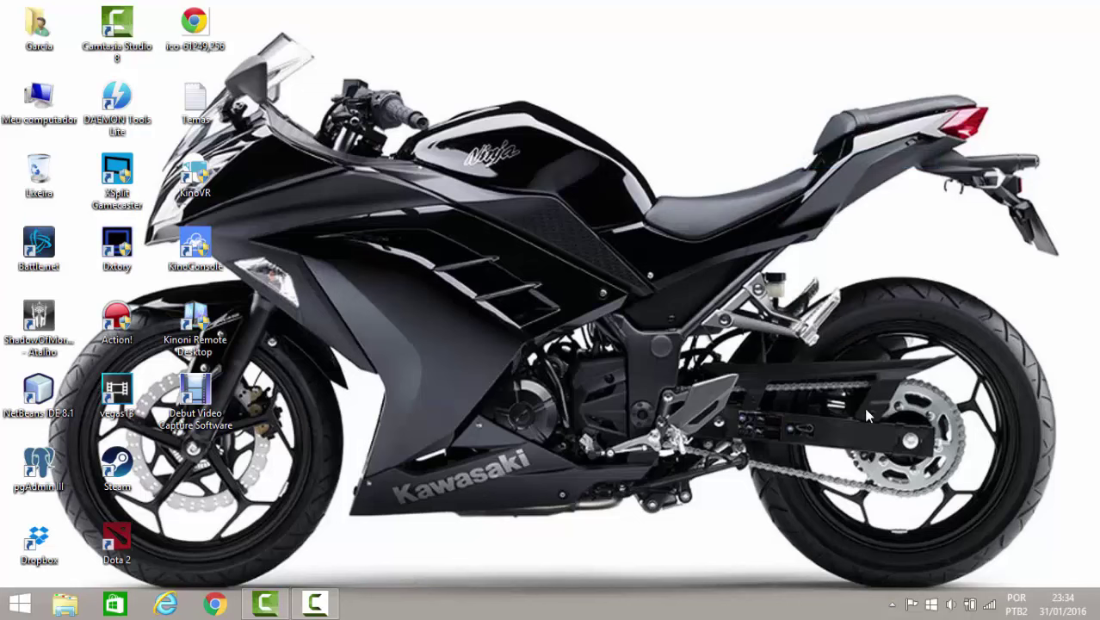
pyautogui.click(891, 604)
pyautogui.click(892, 604)
pyautogui.rightClick(523, 135)
pyautogui.click(401, 202)
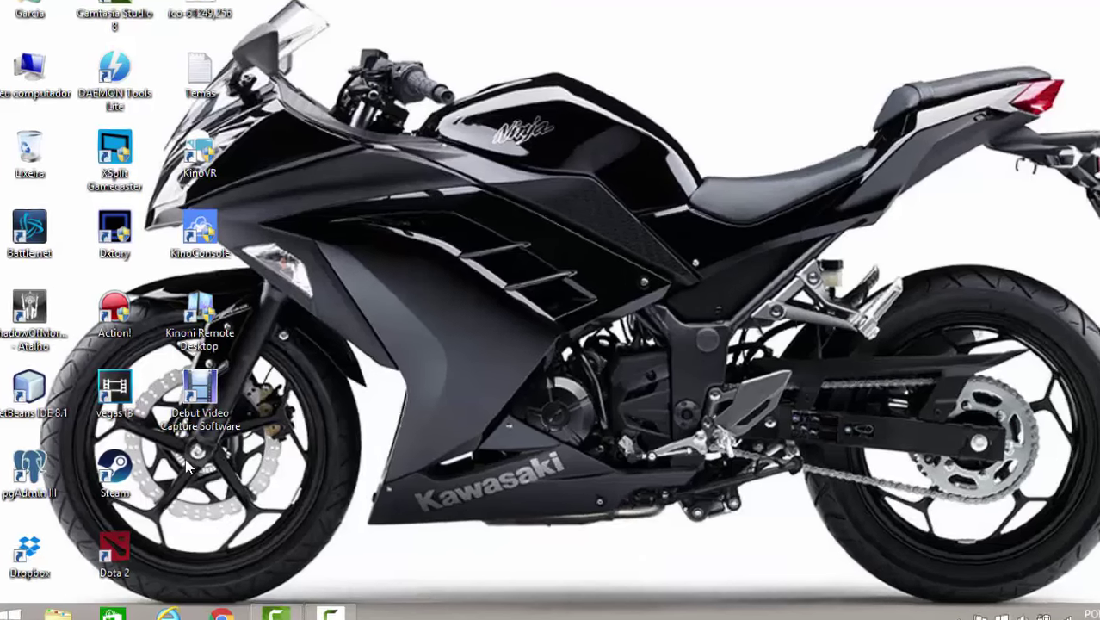
# Create a new text document on the desktop and name it teste
pyautogui.rightClick(183, 232)
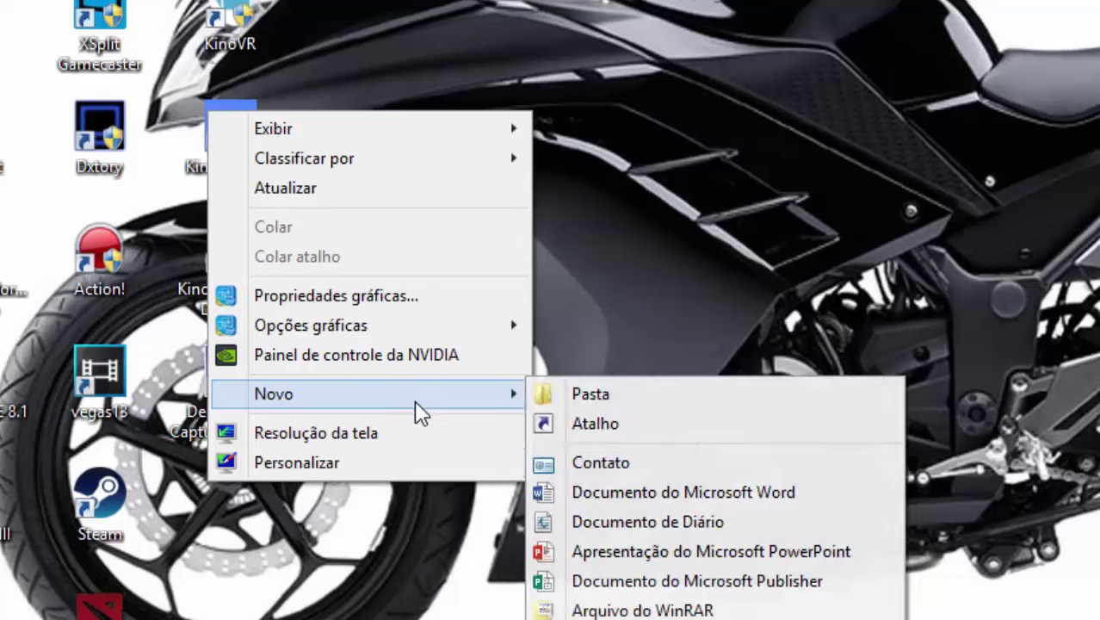
pyautogui.click(356, 590)
pyautogui.rightClick(302, 526)
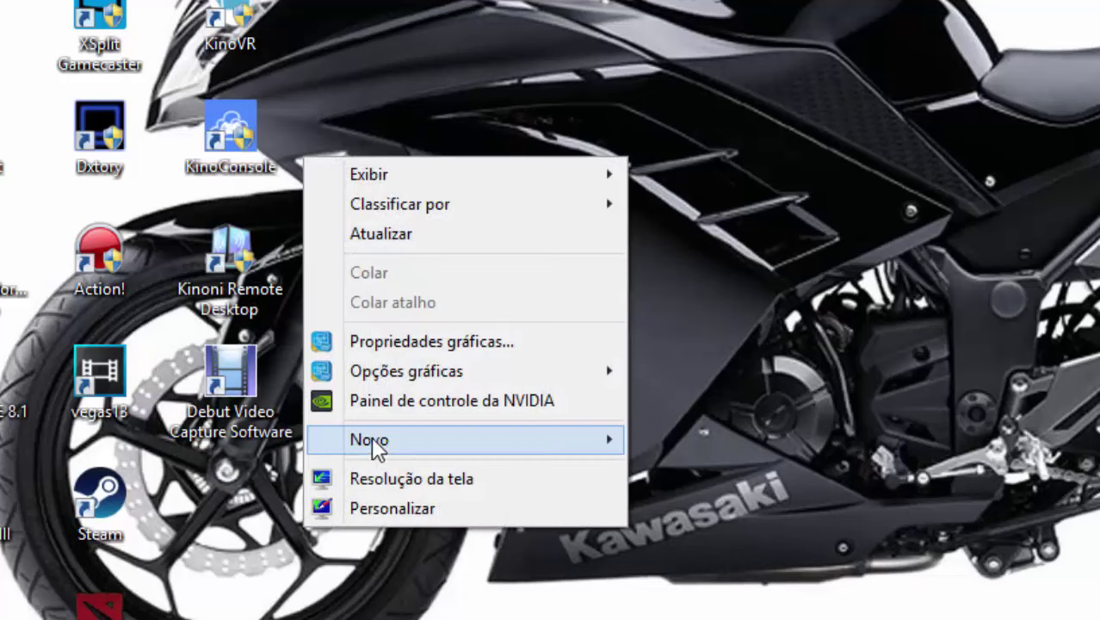
pyautogui.moveTo(437, 455)
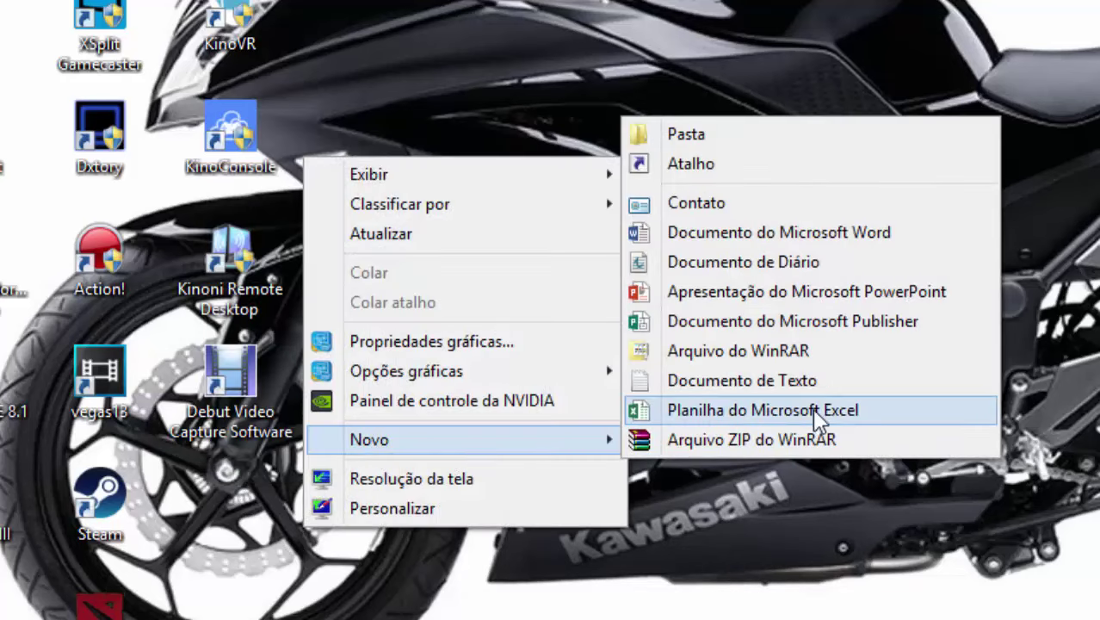
pyautogui.click(900, 385)
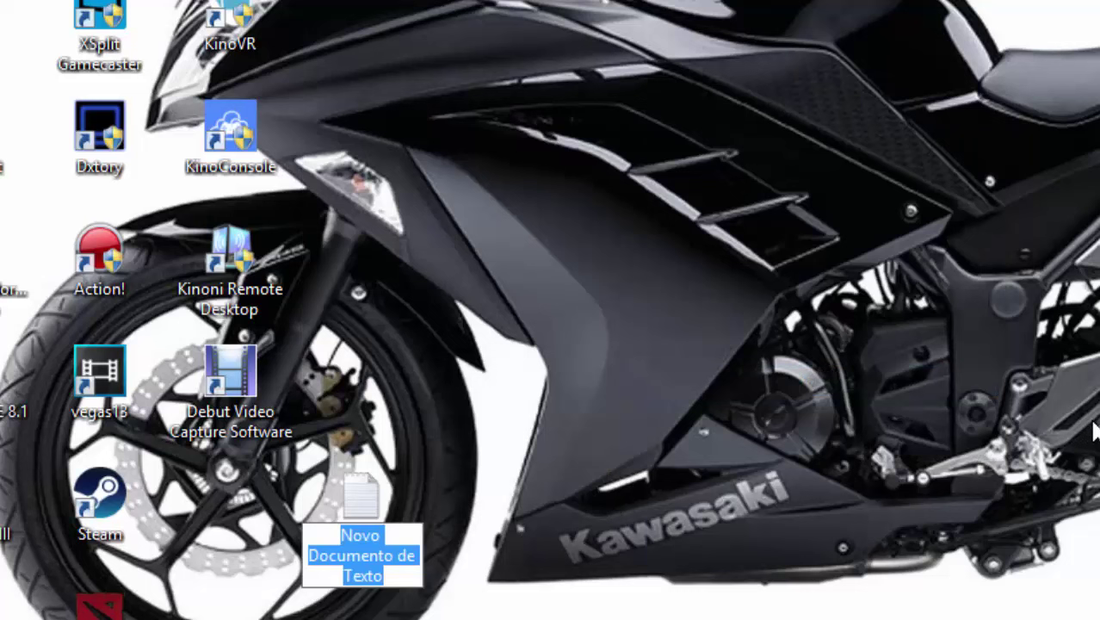
pyautogui.write('teste')
pyautogui.press('Return')
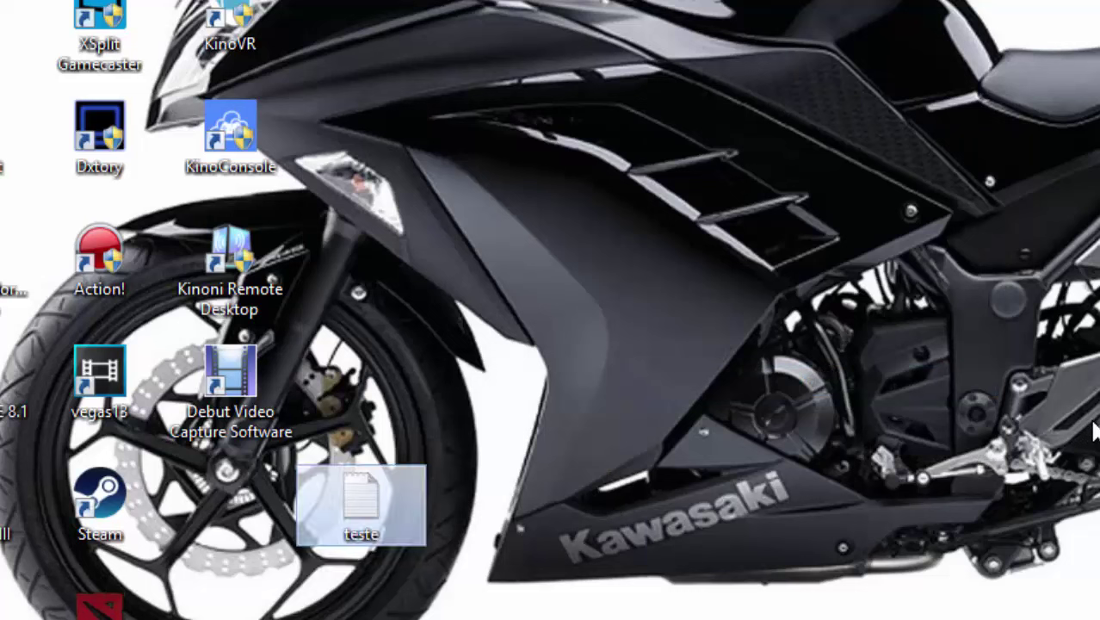
# Move the teste file to the middle of the desktop, over the motorcycle's fuel tank
pyautogui.moveTo(398, 516); pyautogui.dragTo(852, 60)
pyautogui.click(547, 541)
pyautogui.click(532, 521)
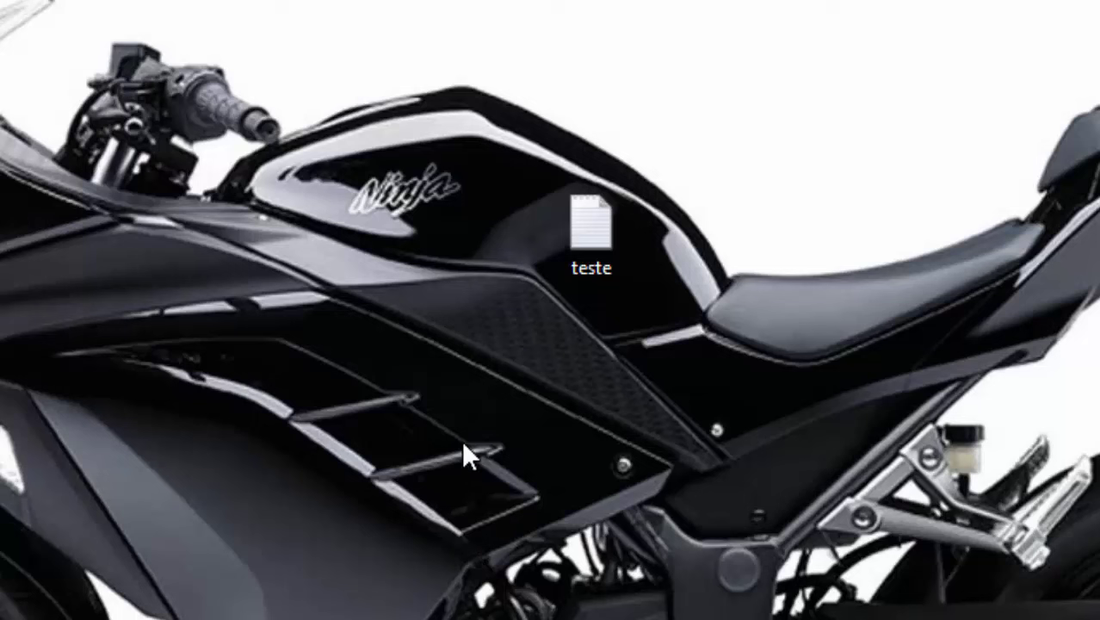
pyautogui.click(597, 239)
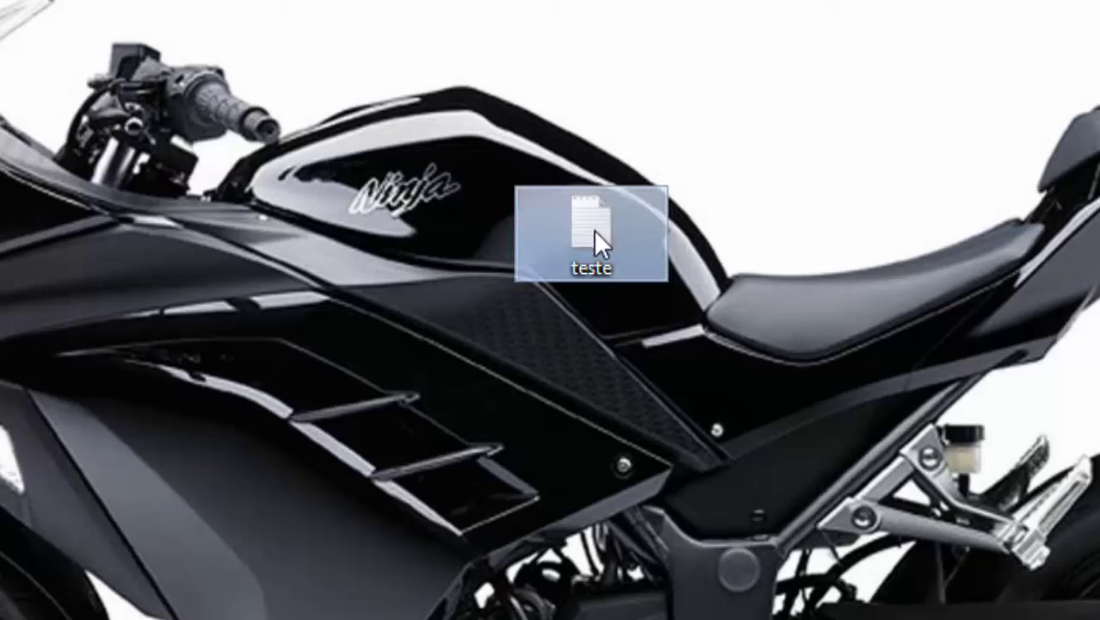
pyautogui.click(590, 532)
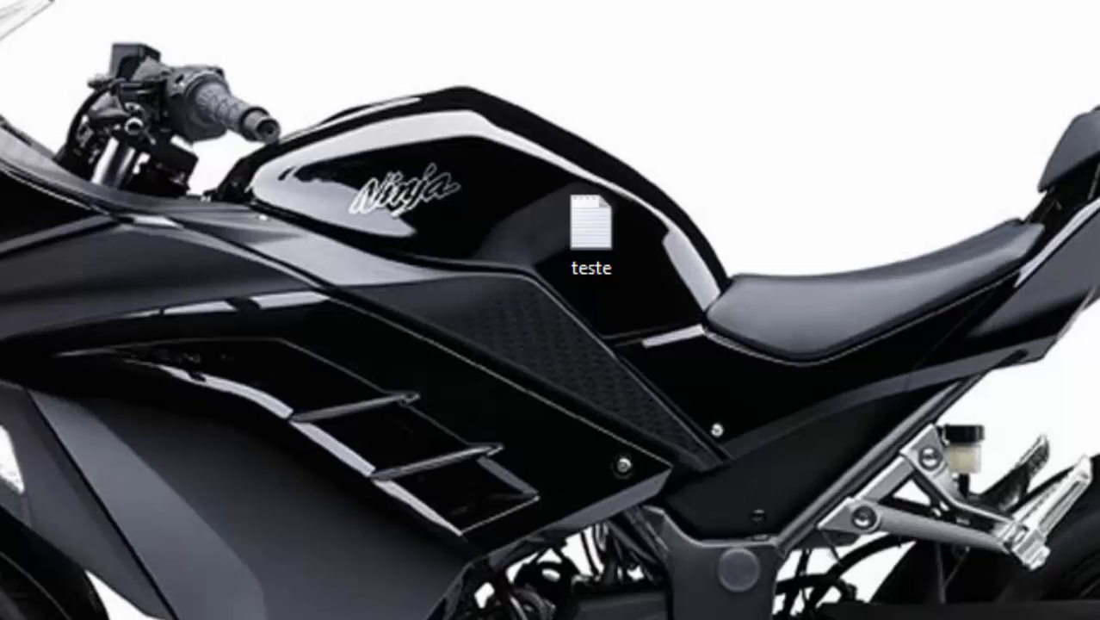
# Delete the teste file from the desktop and open the Recycle Bin (Lixeira) in a maximized window
pyautogui.click(590, 222)
pyautogui.press('Delete')
pyautogui.doubleClick(54, 152)
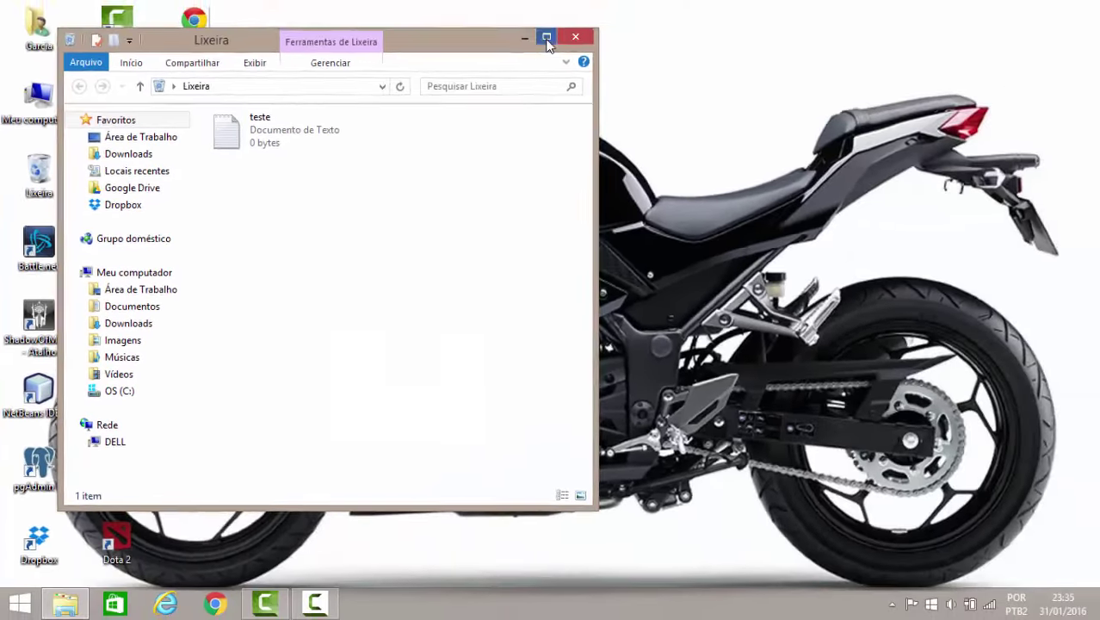
pyautogui.click(546, 38)
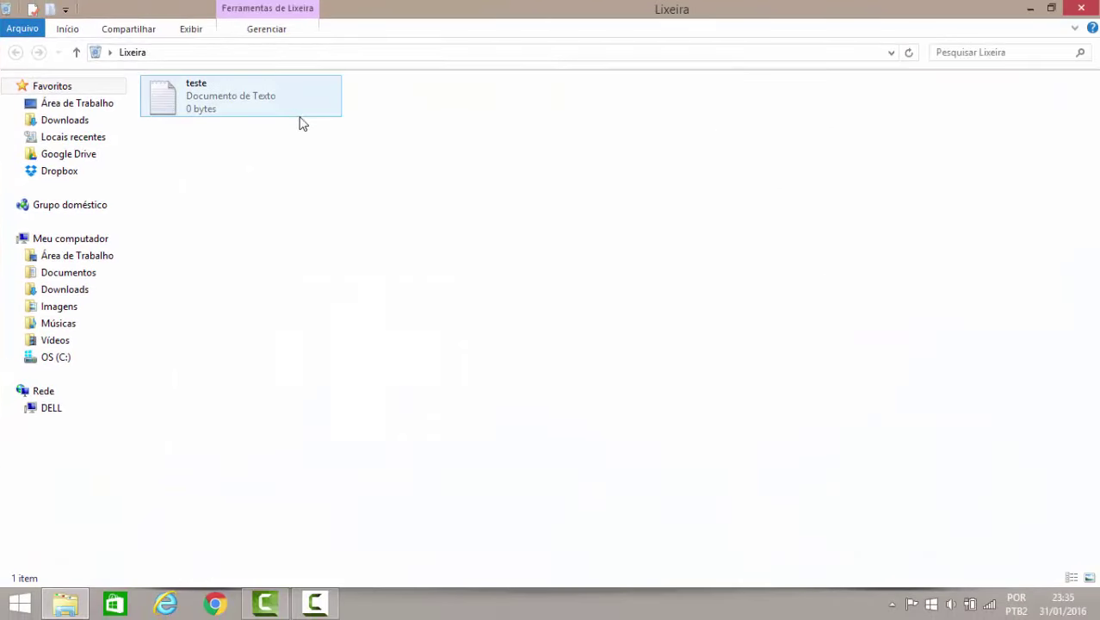
# Examine the Recycle Bin's management commands for emptying it, restoring all items and restoring the selected teste file
pyautogui.click(741, 245)
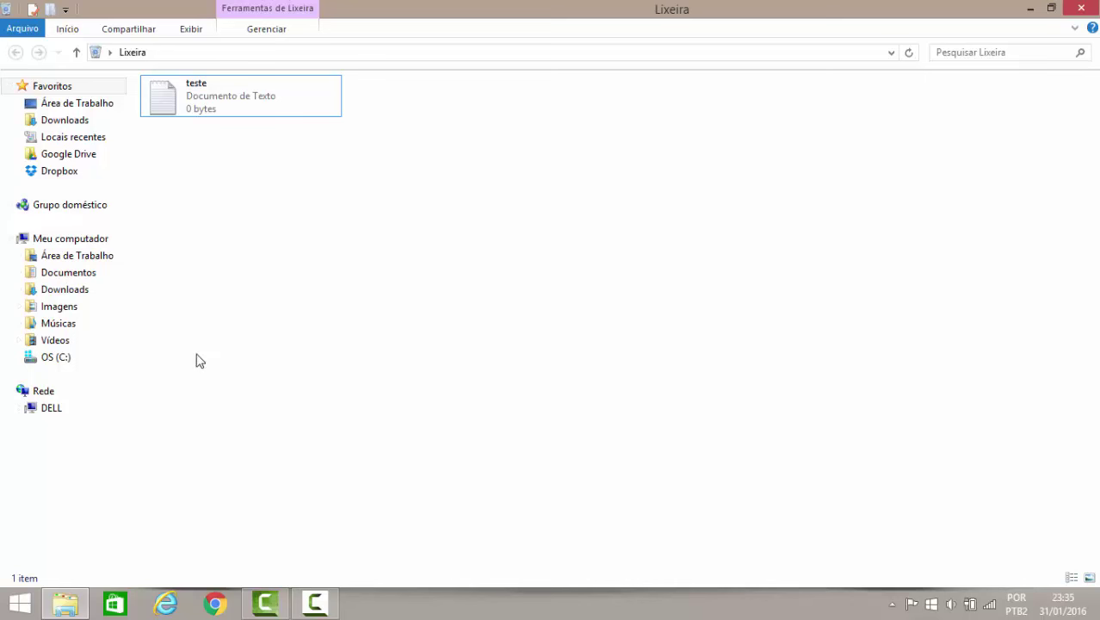
pyautogui.click(225, 105)
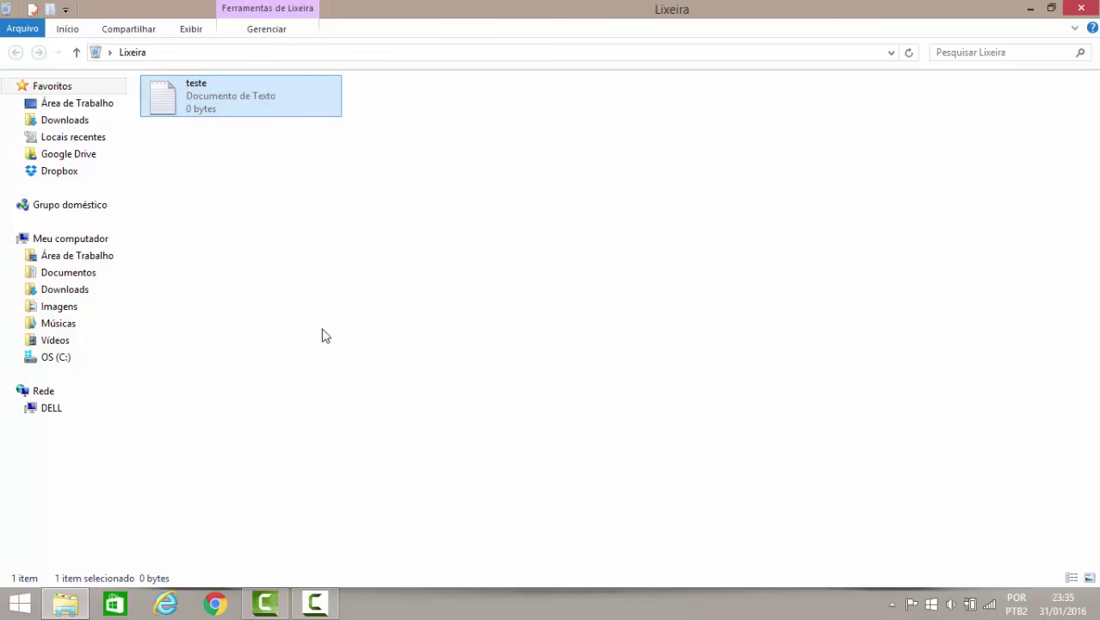
pyautogui.click(376, 305)
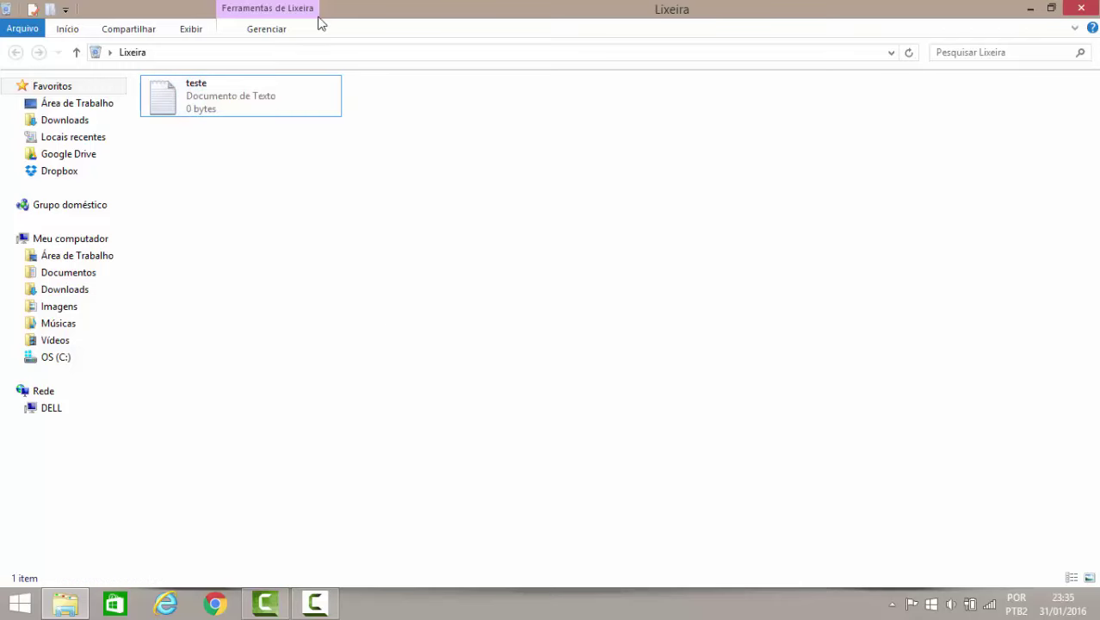
pyautogui.click(210, 108)
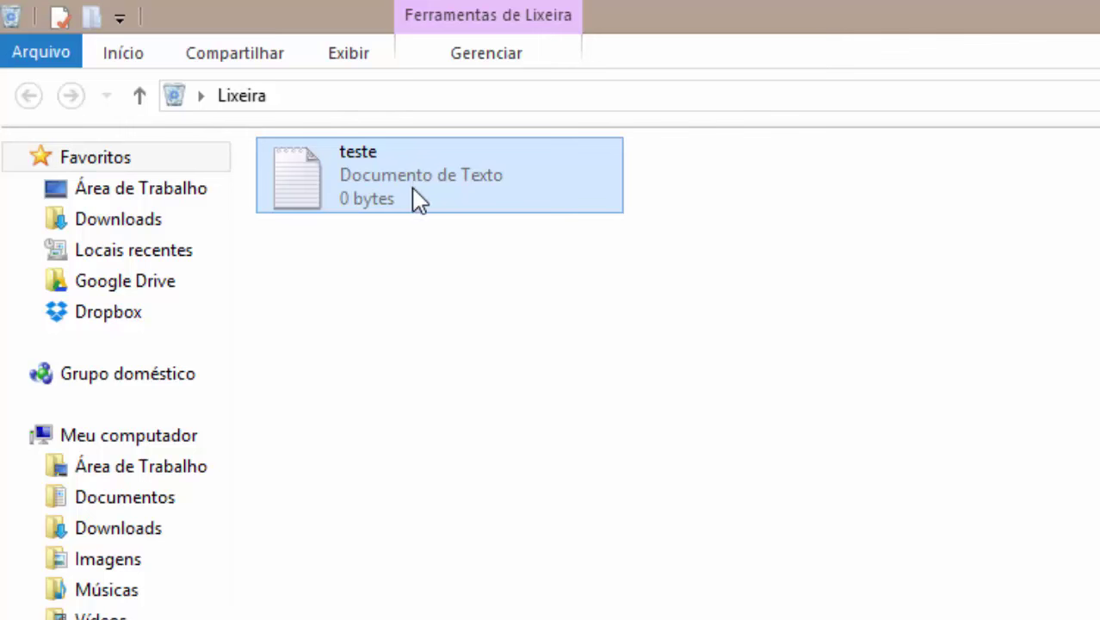
pyautogui.click(481, 53)
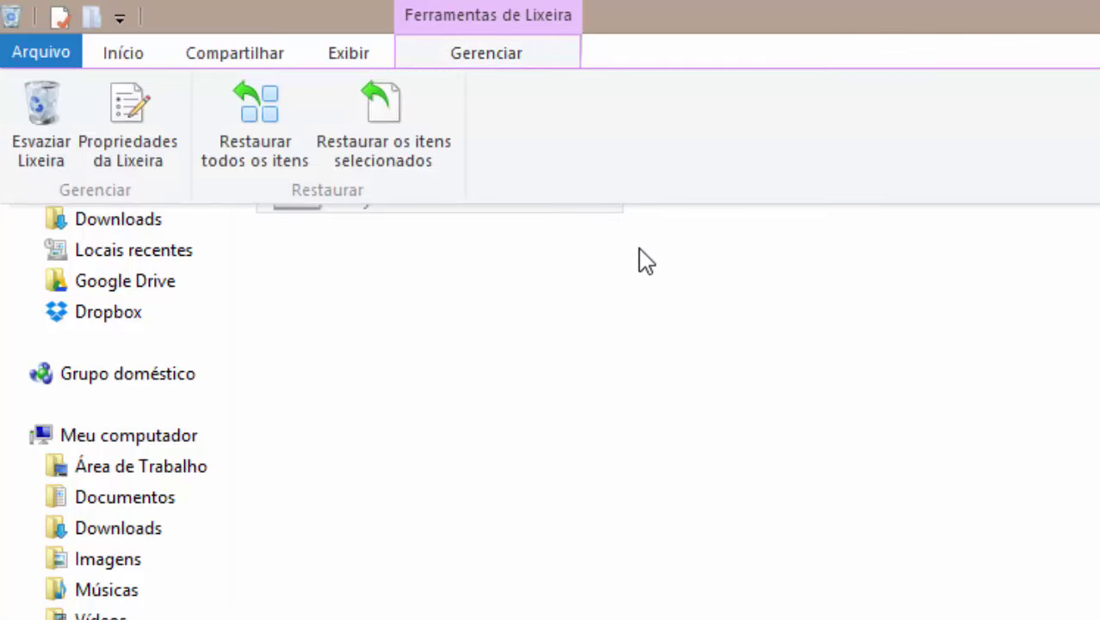
pyautogui.click(54, 142)
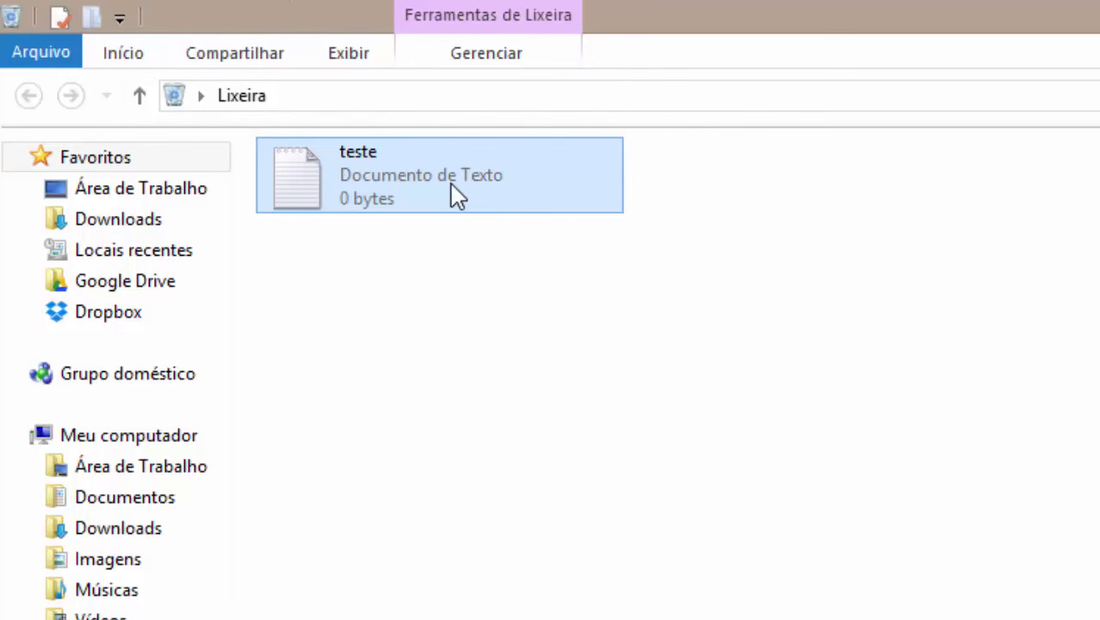
pyautogui.click(508, 53)
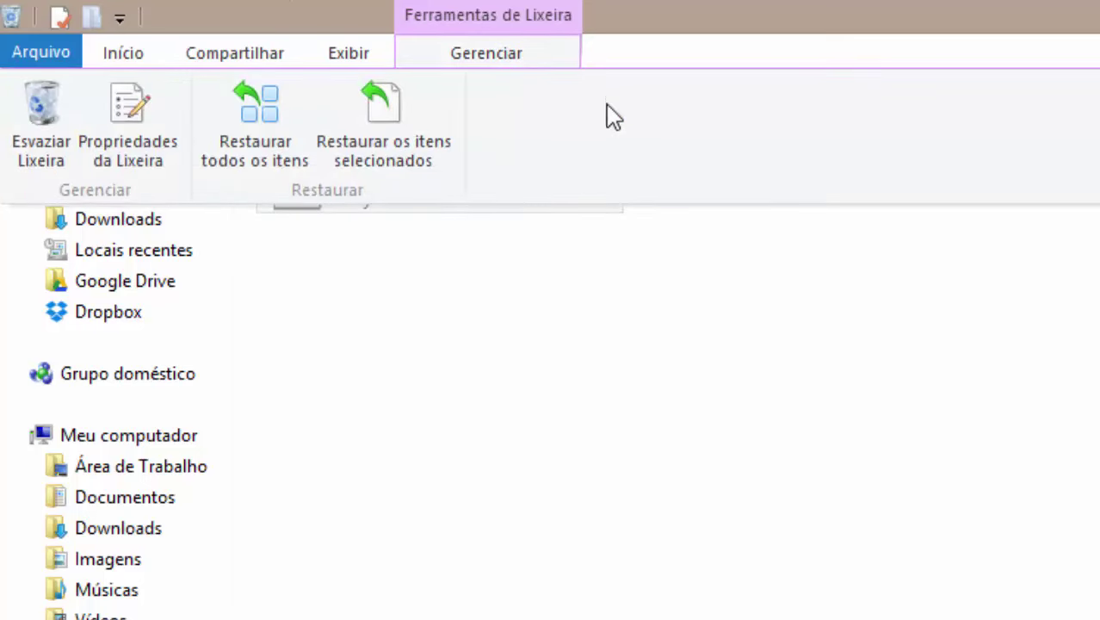
pyautogui.click(646, 434)
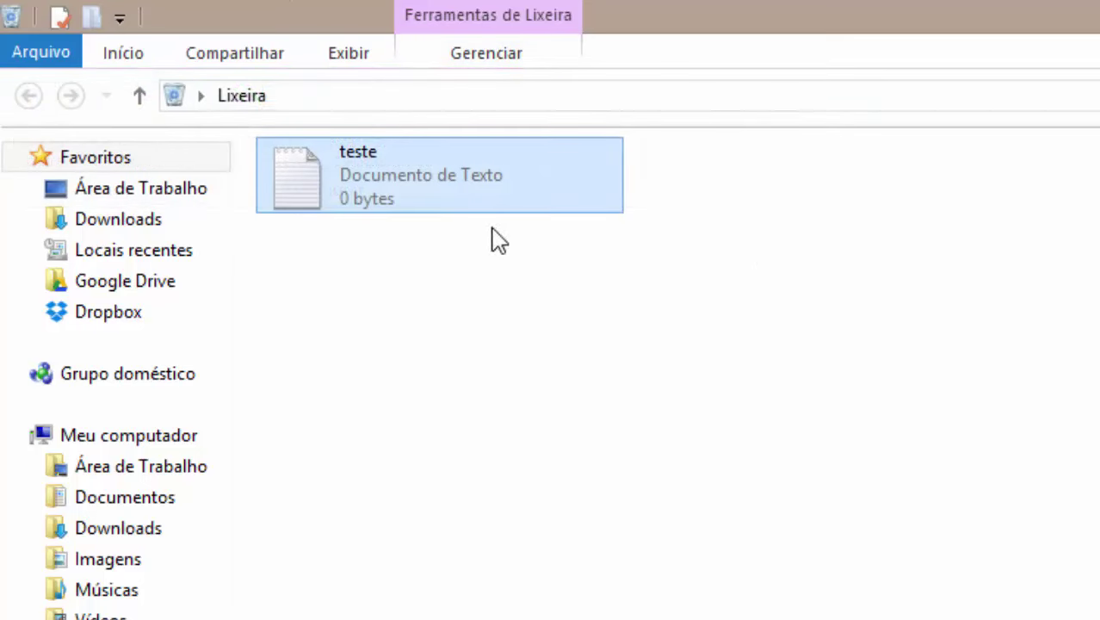
pyautogui.click(500, 52)
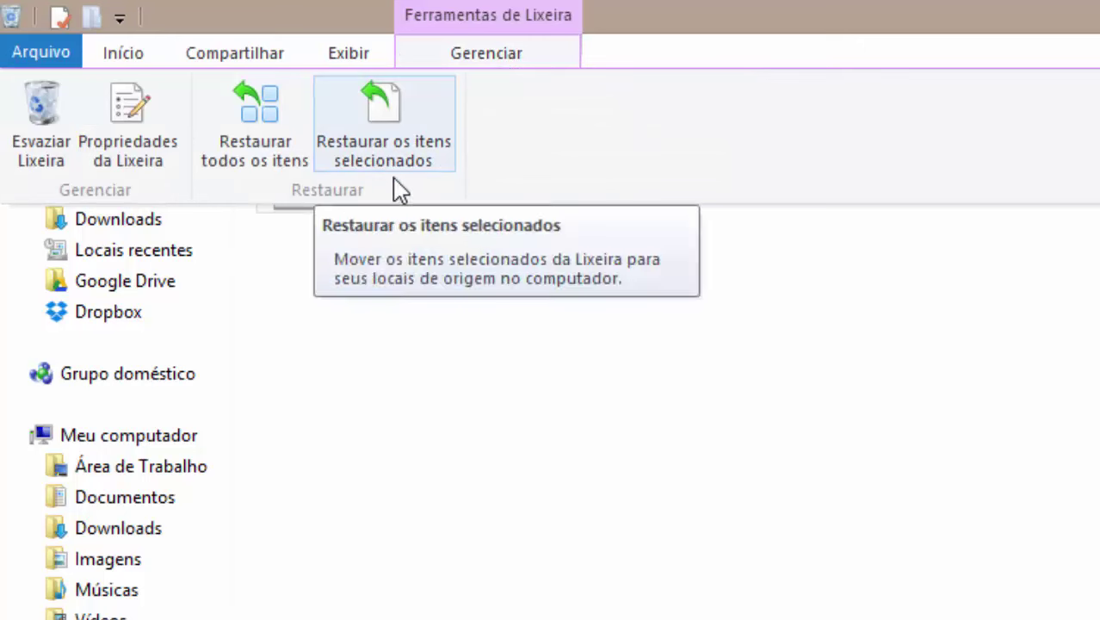
pyautogui.click(512, 427)
pyautogui.click(502, 56)
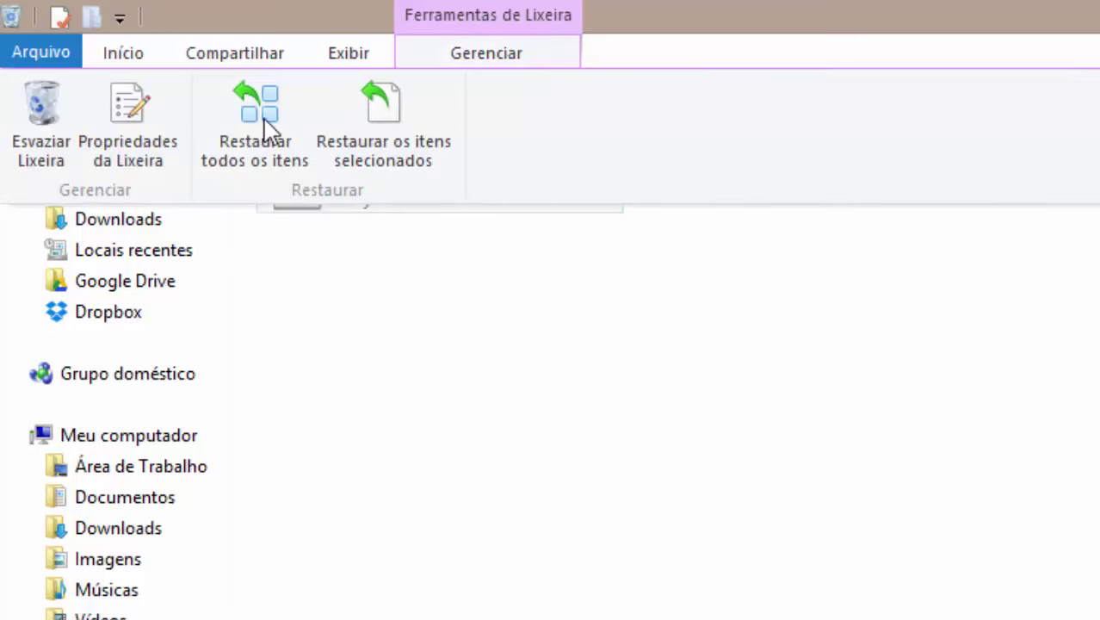
pyautogui.click(547, 454)
# Restore the teste file from the Recycle Bin and move it back over the motorcycle's fuel tank on the desktop
pyautogui.rightClick(434, 177)
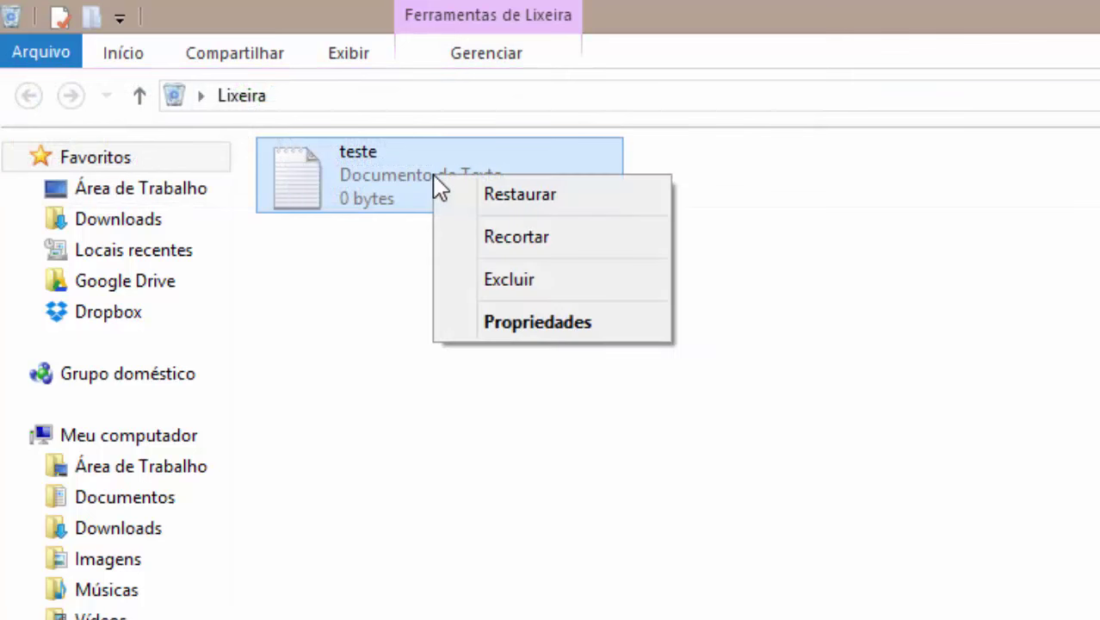
pyautogui.click(551, 205)
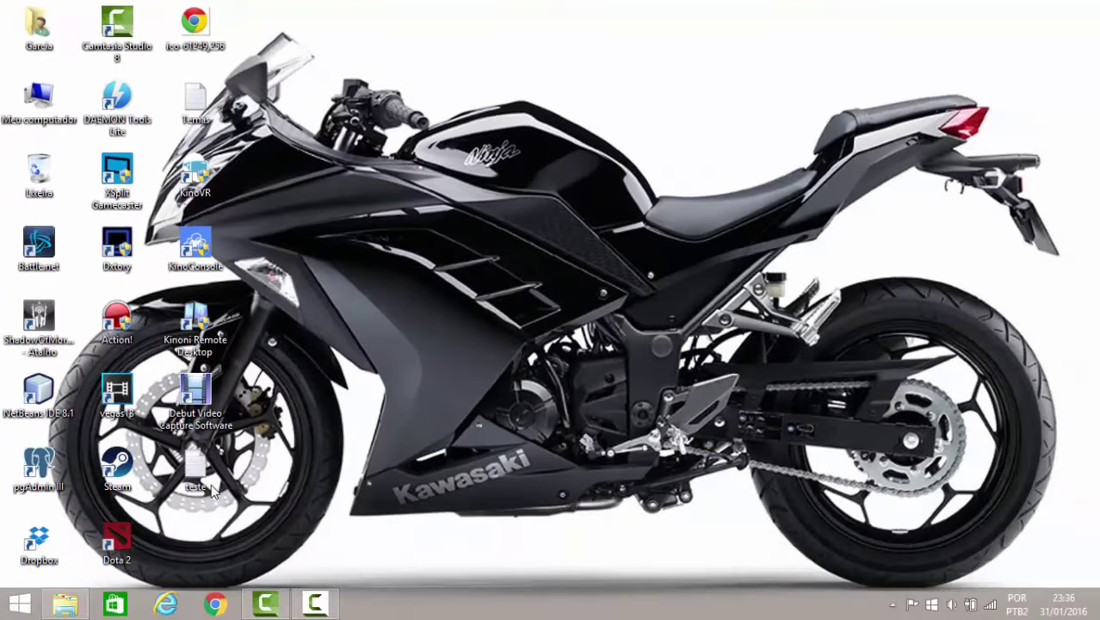
pyautogui.moveTo(213, 490); pyautogui.dragTo(600, 200)
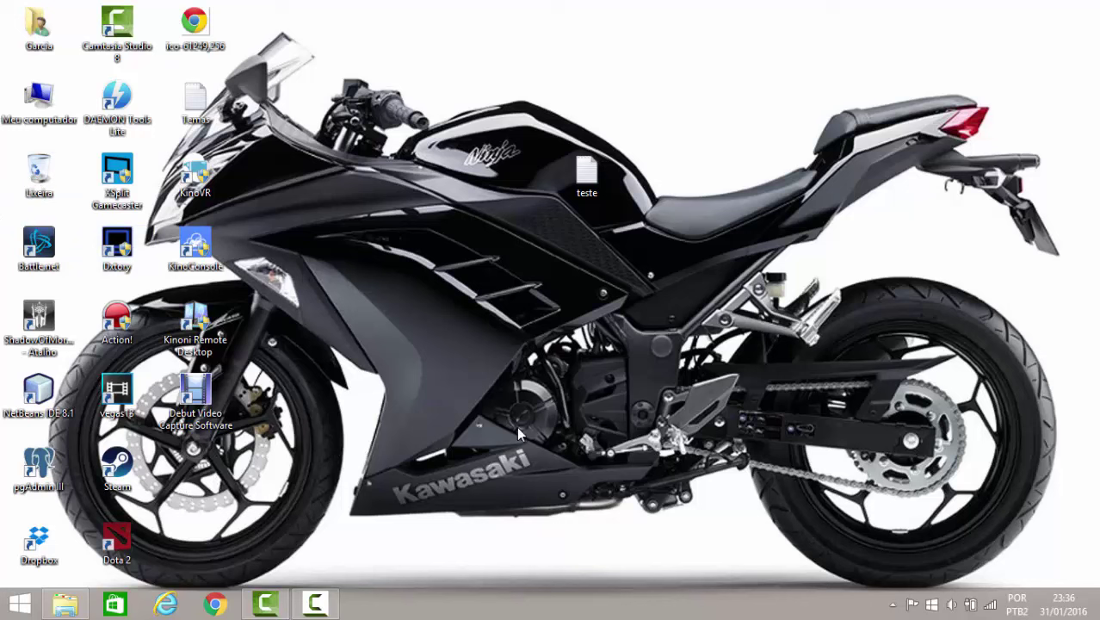
# Delete the teste file using its Excluir command
pyautogui.rightClick(585, 193)
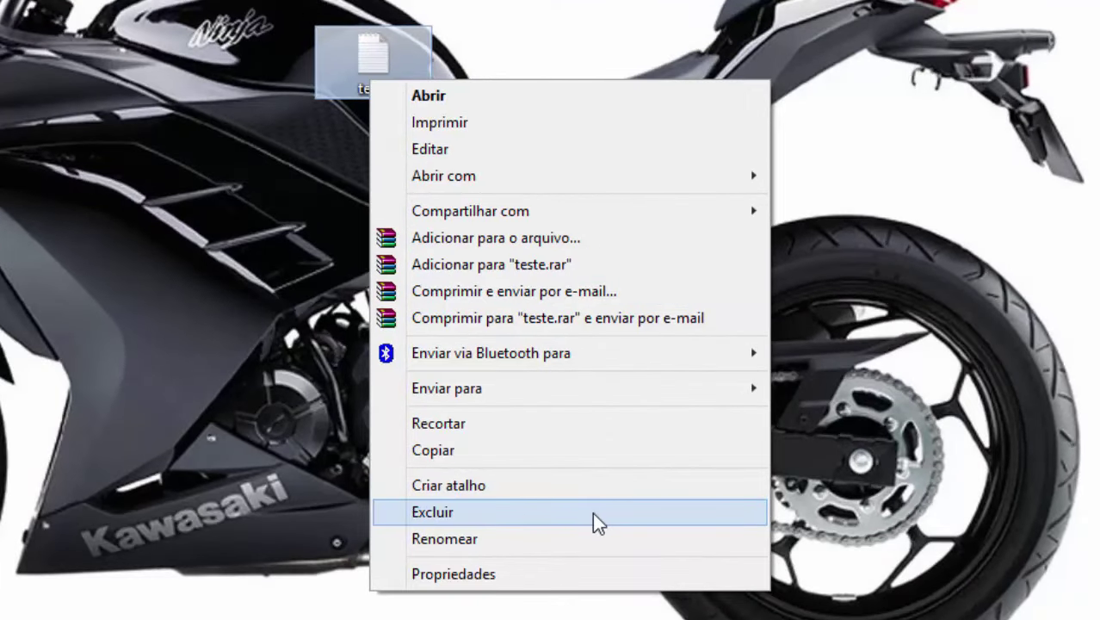
pyautogui.click(592, 512)
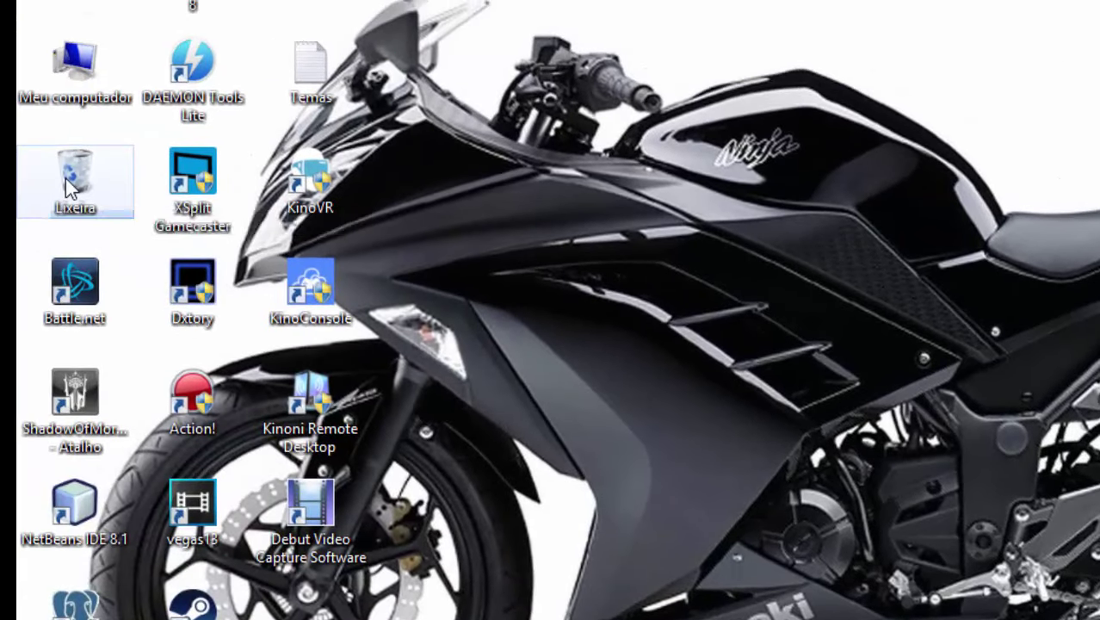
# Examine the commands offered for the Recycle Bin on the desktop, including Esvaziar Lixeira
pyautogui.rightClick(71, 188)
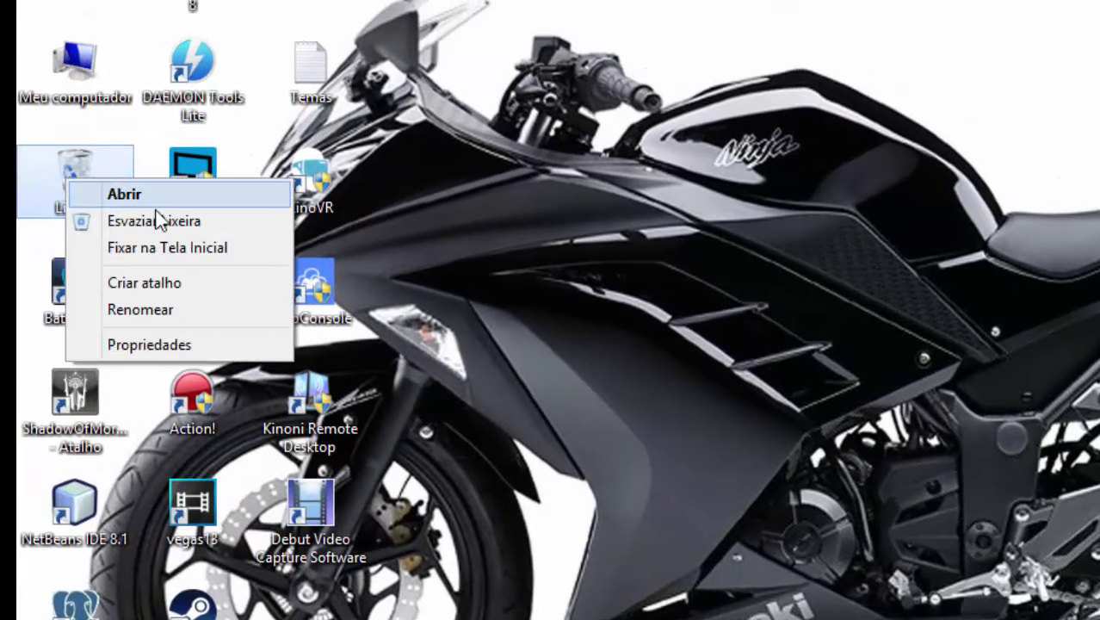
pyautogui.click(243, 220)
pyautogui.rightClick(96, 183)
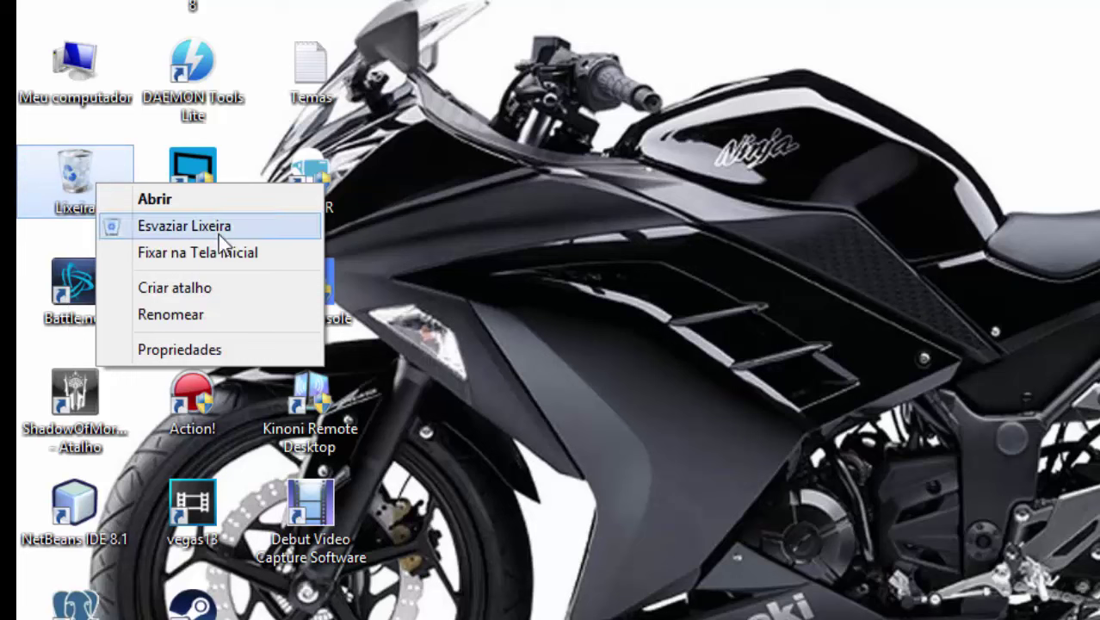
pyautogui.click(444, 303)
pyautogui.rightClick(43, 160)
pyautogui.click(564, 349)
pyautogui.rightClick(564, 342)
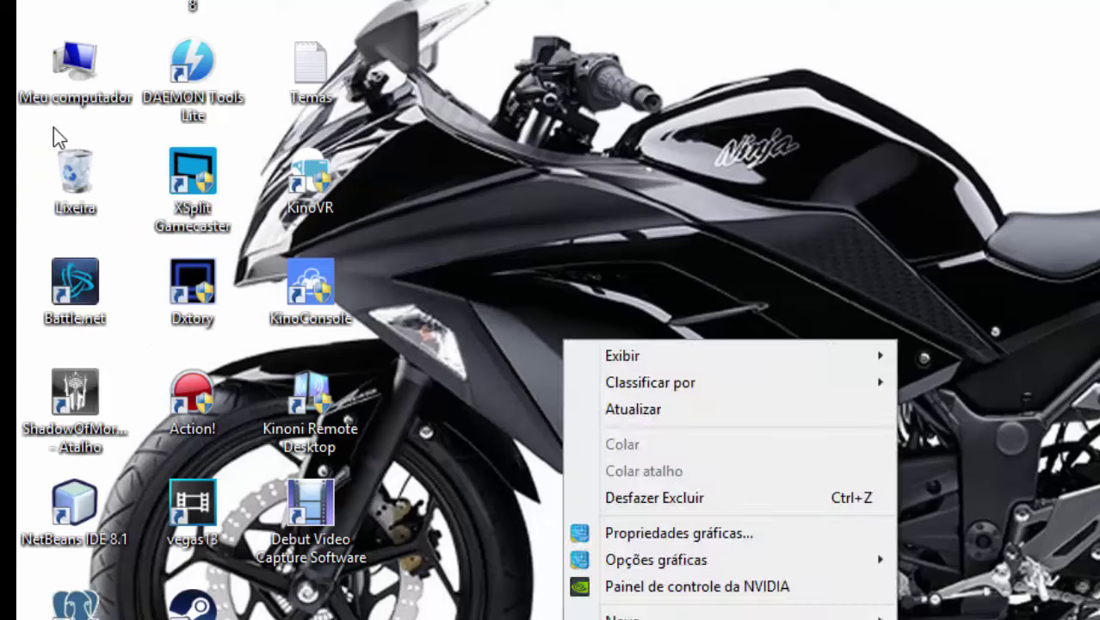
# Open the Recycle Bin, restore the teste file to the desktop and close the window
pyautogui.click(73, 177)
pyautogui.doubleClick(73, 177)
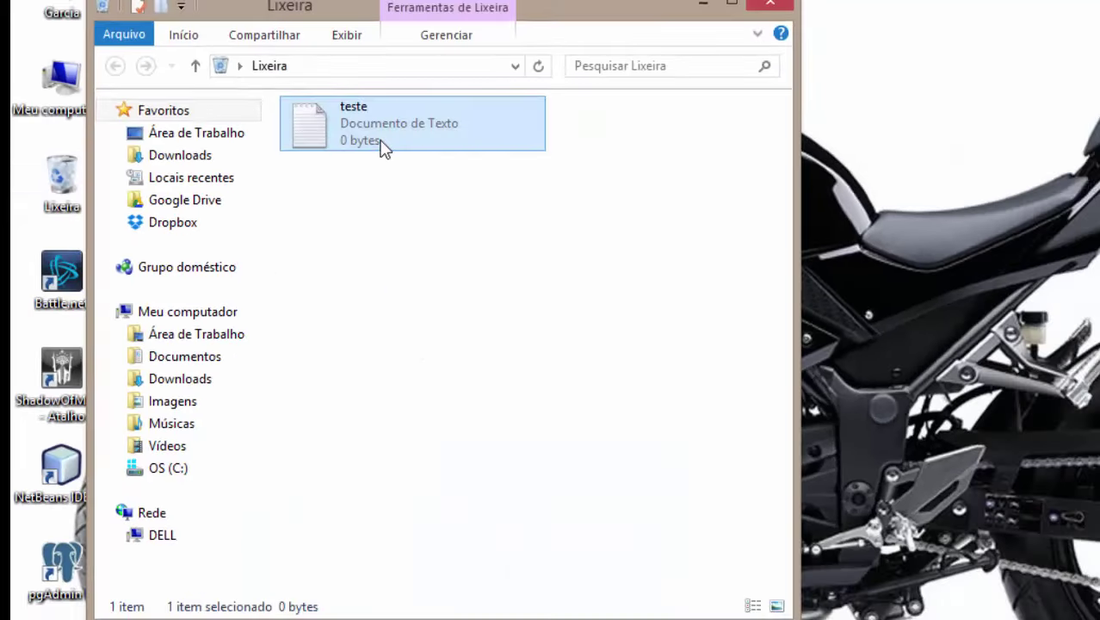
pyautogui.rightClick(384, 147)
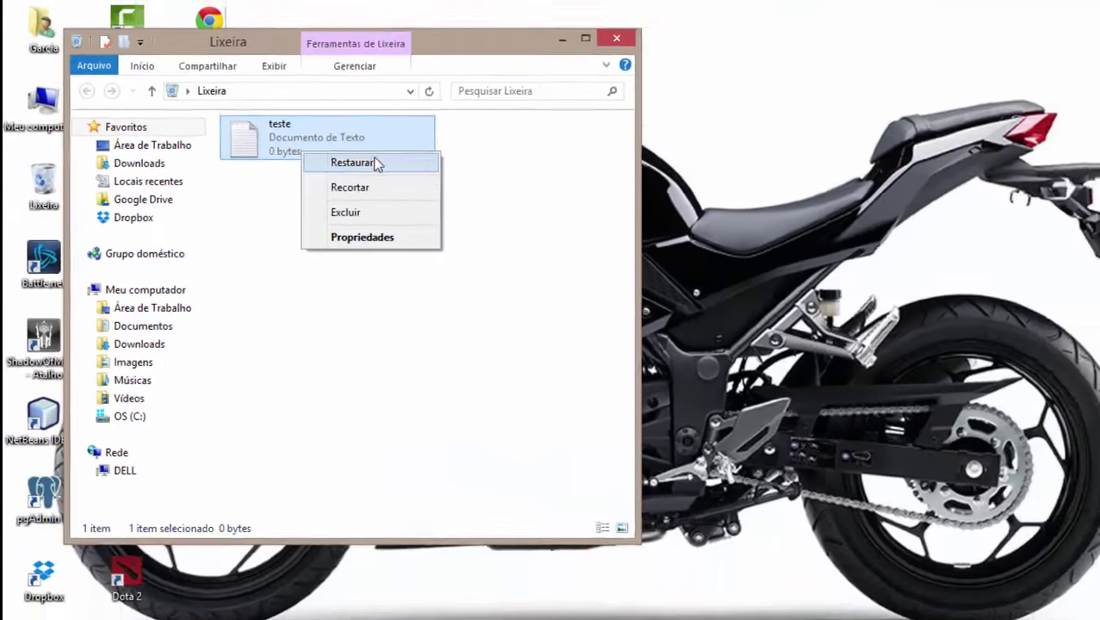
pyautogui.click(473, 164)
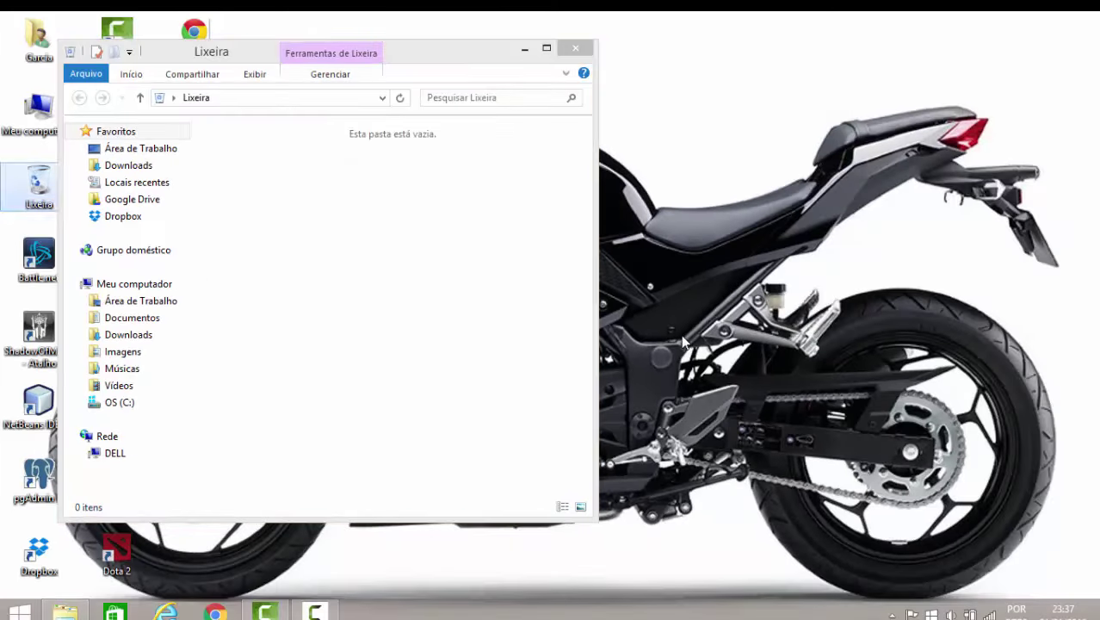
pyautogui.click(589, 52)
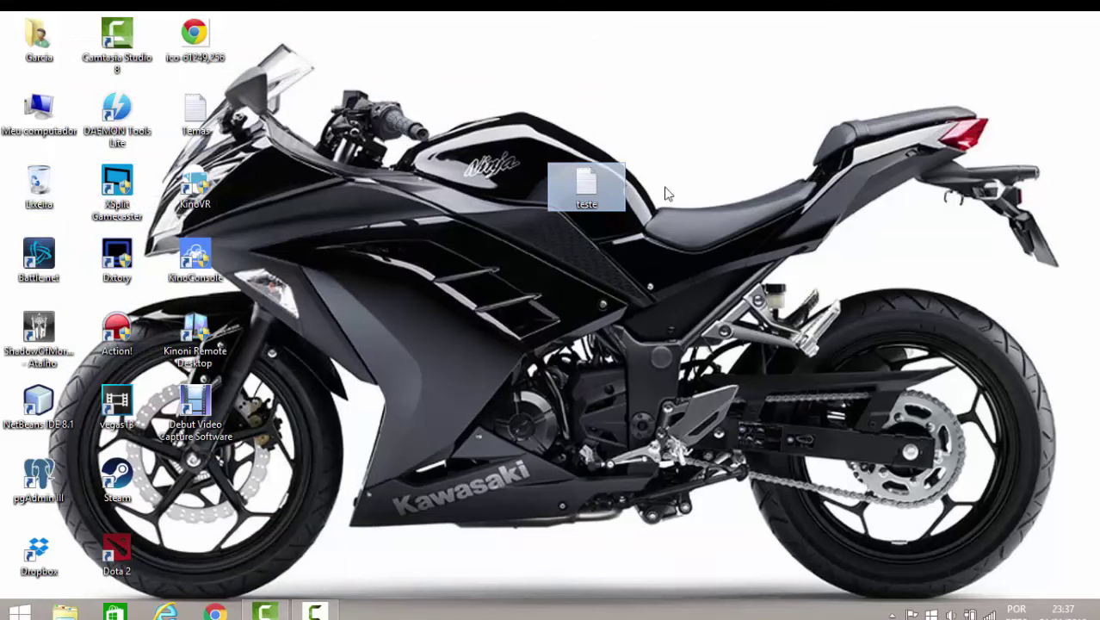
# Send the restored teste file back to the Recycle Bin
pyautogui.press('Delete')
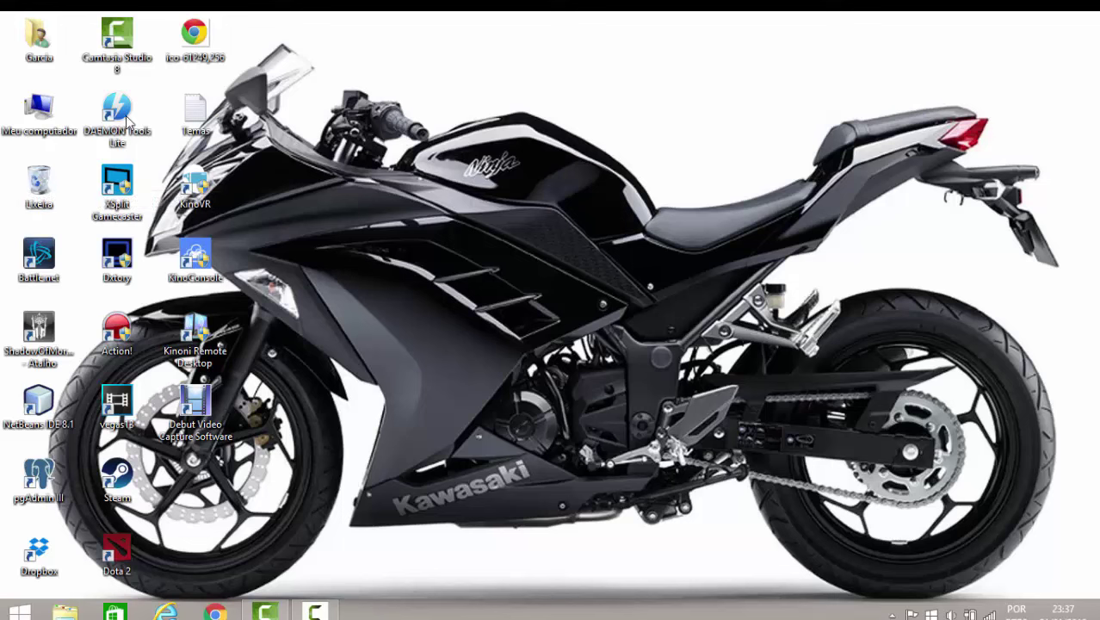
# Open the Recycle Bin and empty it with Esvaziar Lixeira to permanently remove the teste file
pyautogui.click(48, 194)
pyautogui.doubleClick(48, 194)
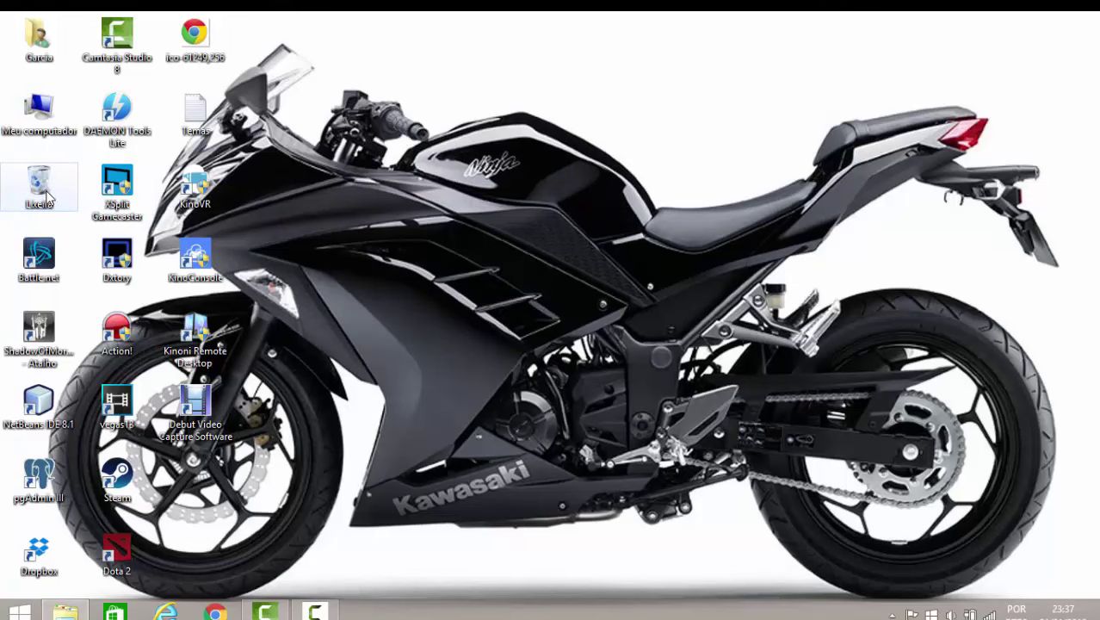
pyautogui.click(546, 48)
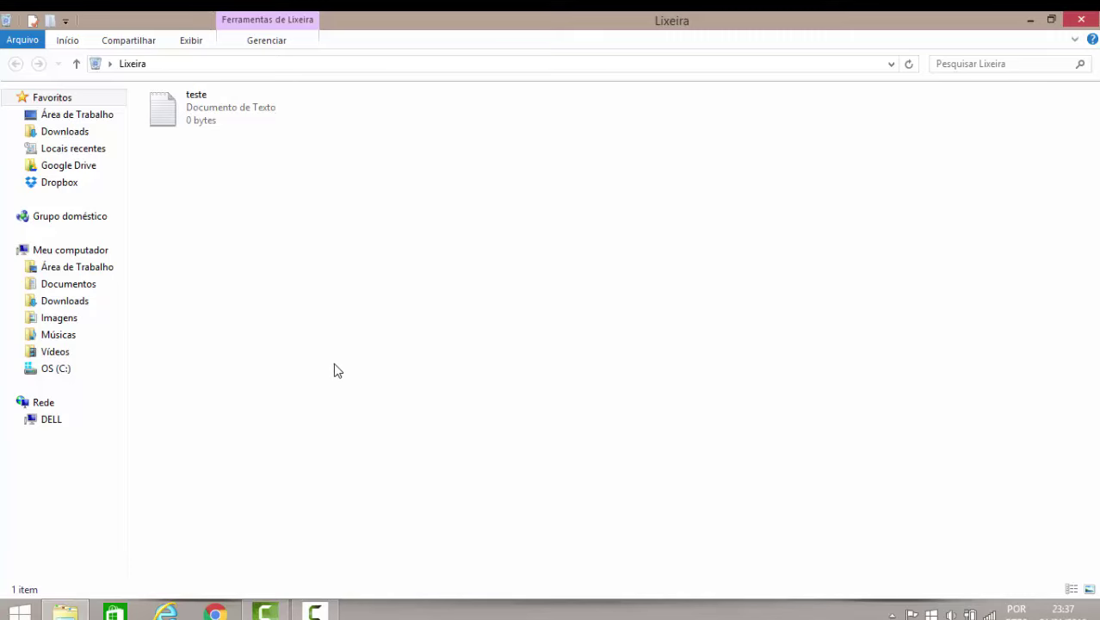
pyautogui.moveTo(336, 365); pyautogui.dragTo(131, 83)
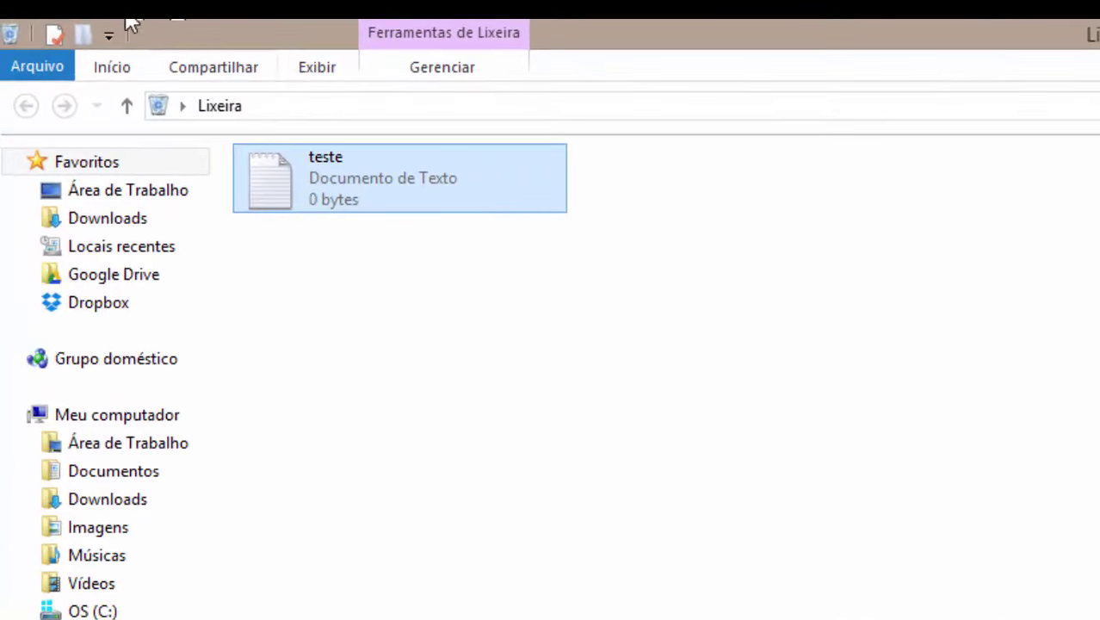
pyautogui.click(444, 65)
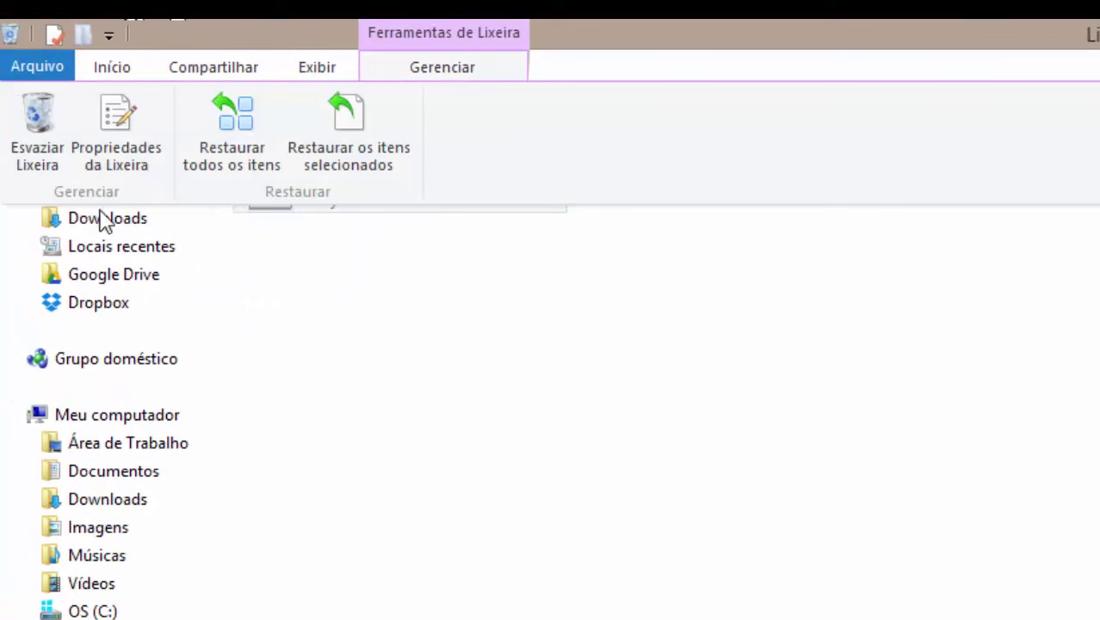
pyautogui.click(37, 125)
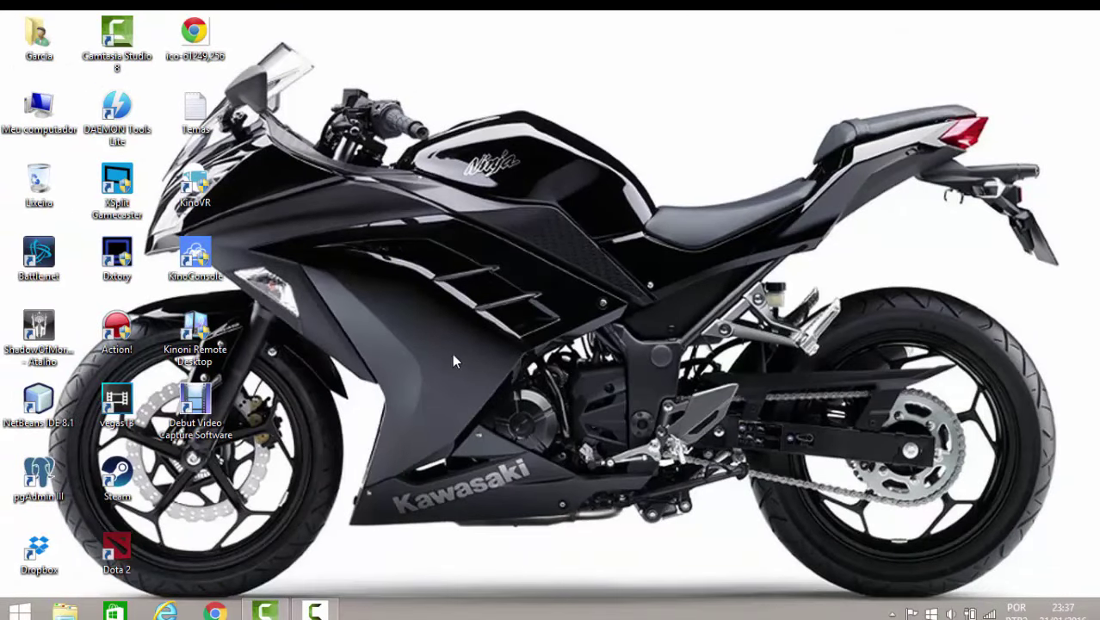
# Create a new text document on the desktop, keep its default name and move it slightly higher onto the motorcycle's tank
pyautogui.rightClick(495, 232)
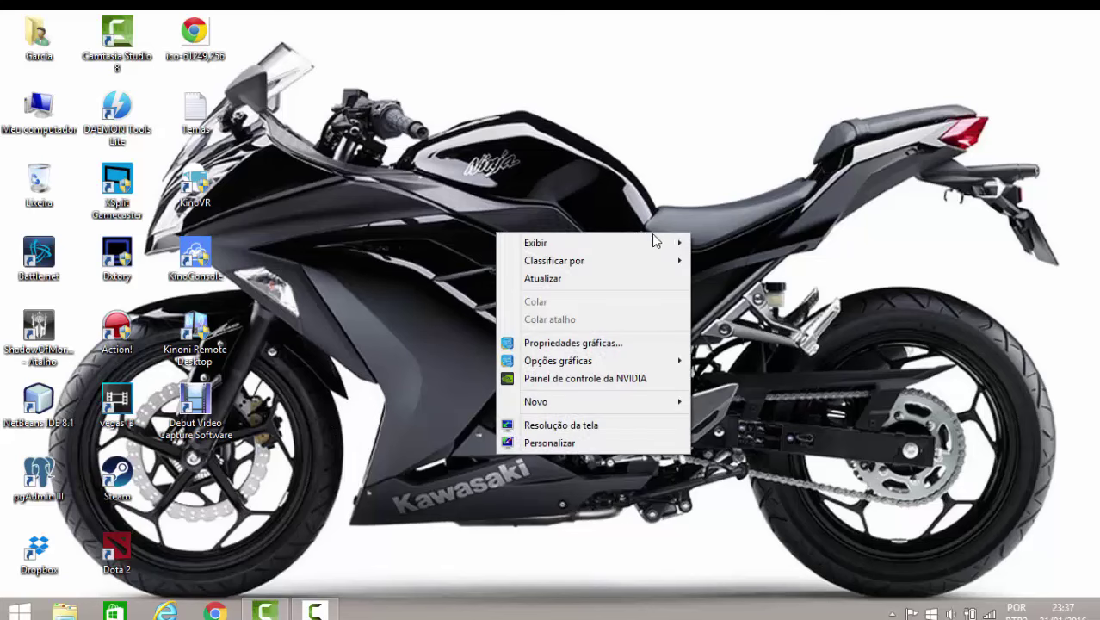
pyautogui.moveTo(637, 414)
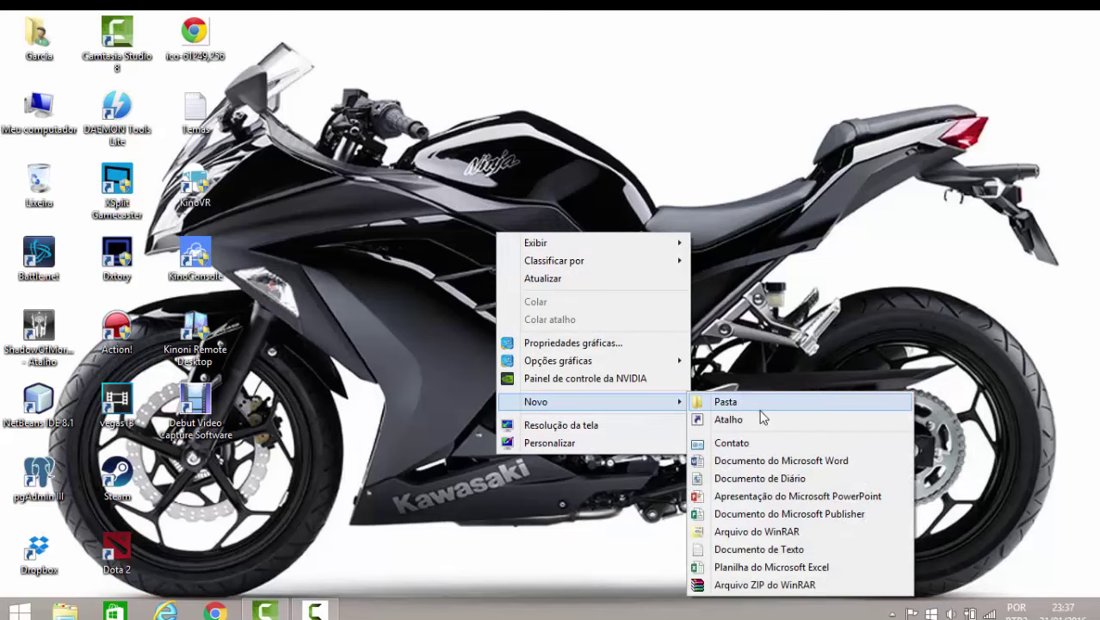
pyautogui.click(760, 553)
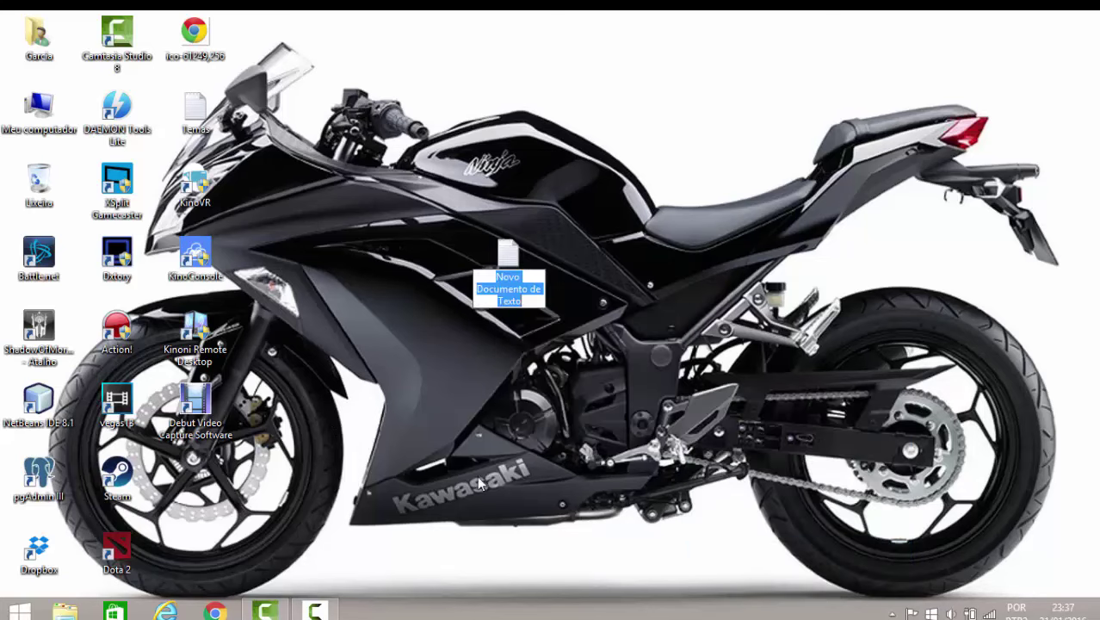
pyautogui.press('Return')
pyautogui.moveTo(539, 236); pyautogui.dragTo(618, 162)
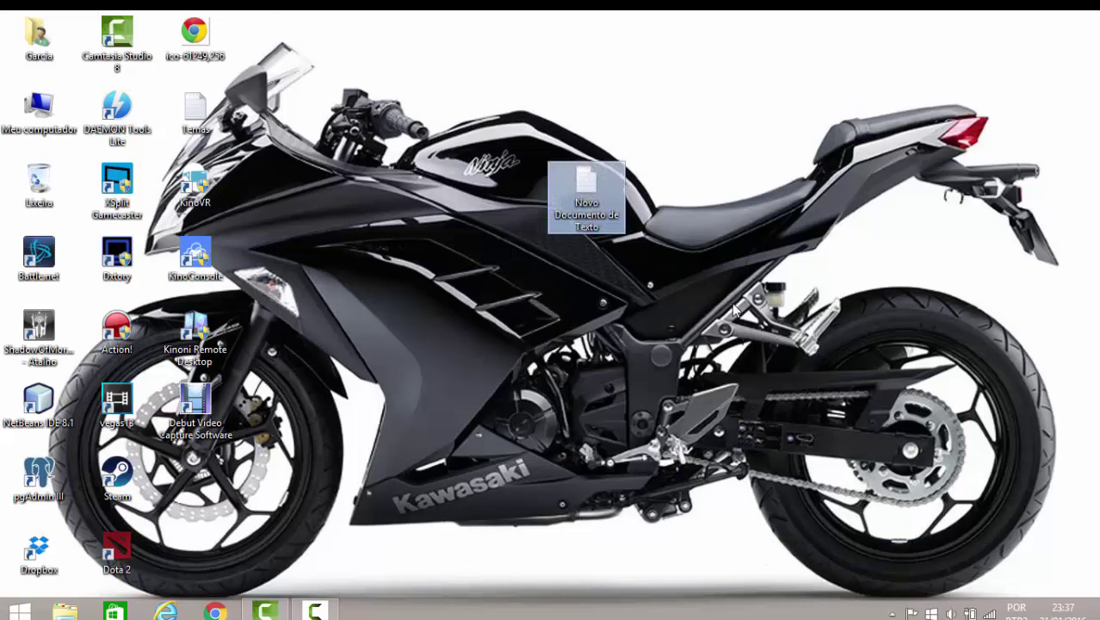
pyautogui.click(854, 372)
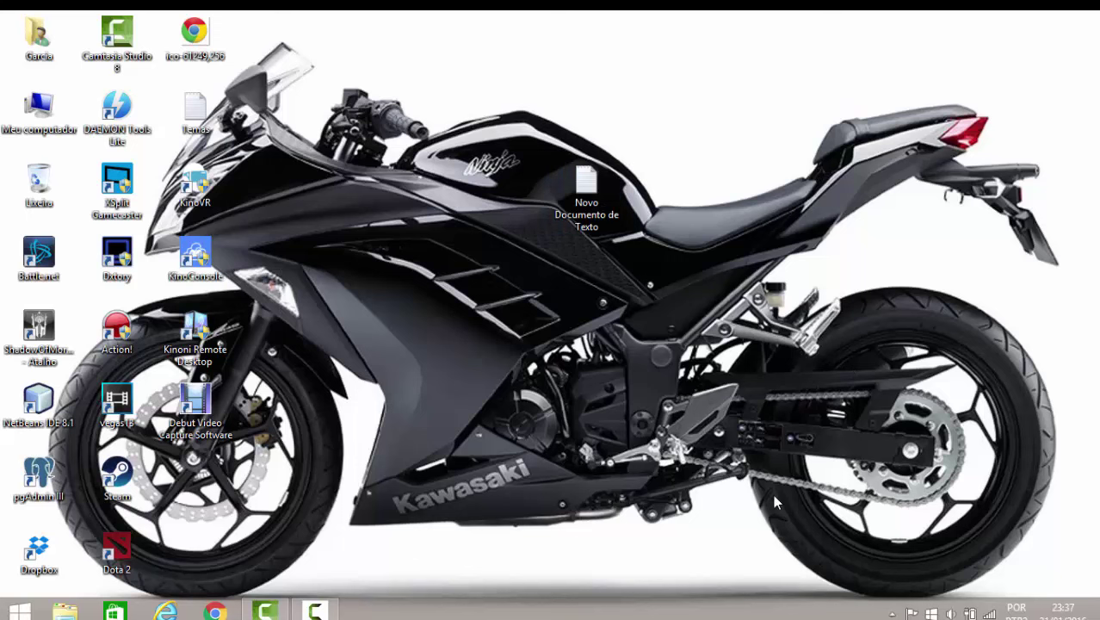
# Permanently delete the Novo Documento de Texto file from the desktop, bypassing the Recycle Bin, and confirm the deletion
pyautogui.click(594, 206)
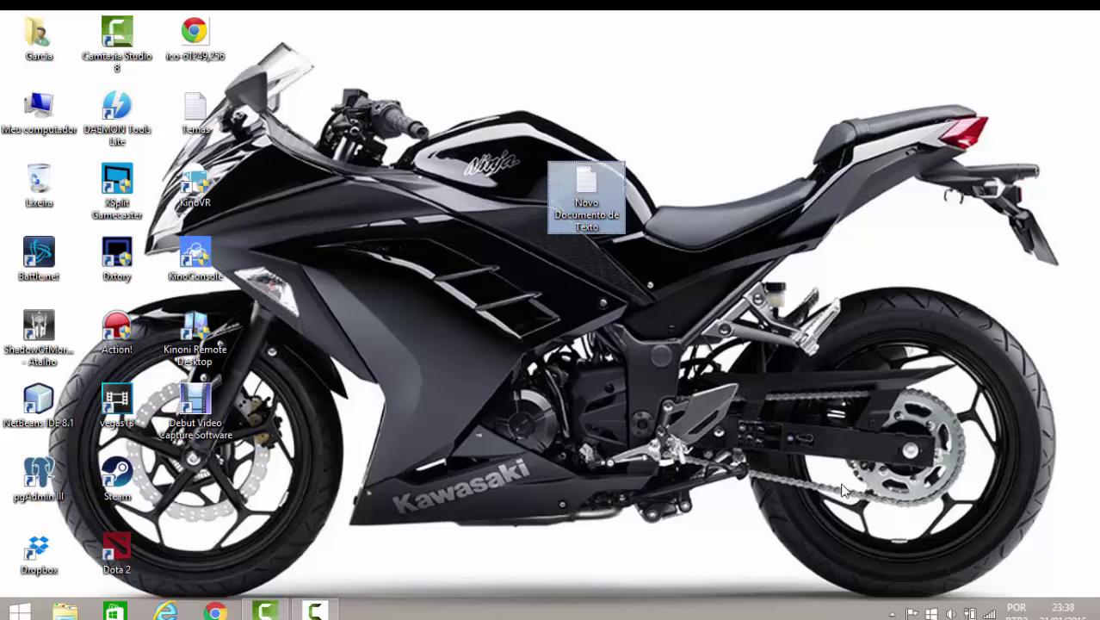
pyautogui.hotkey('shift', 'Delete')
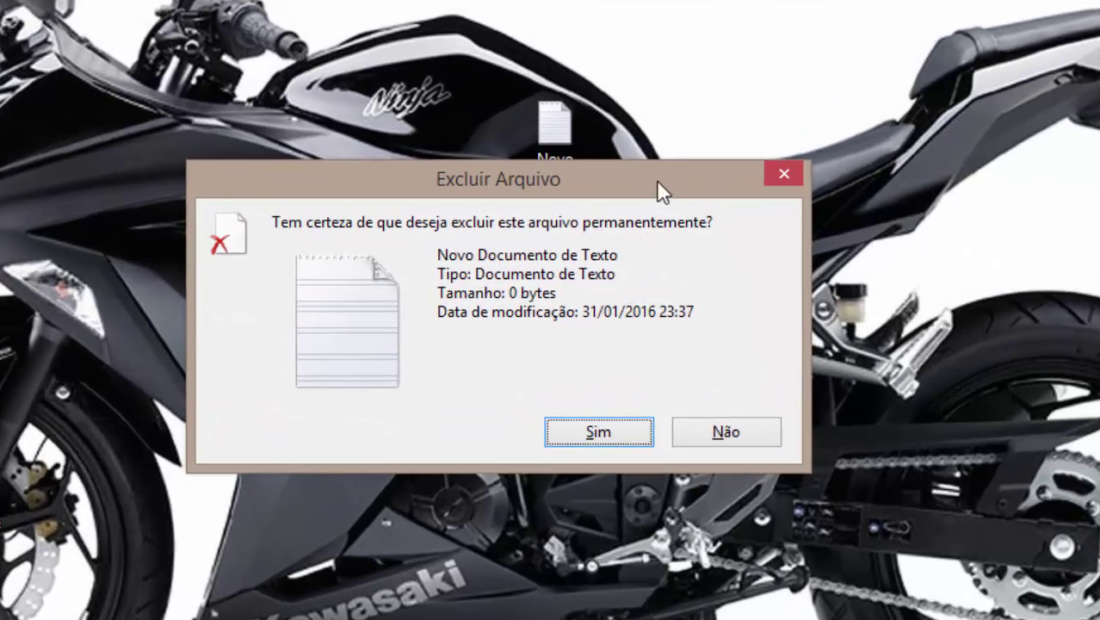
pyautogui.click(720, 439)
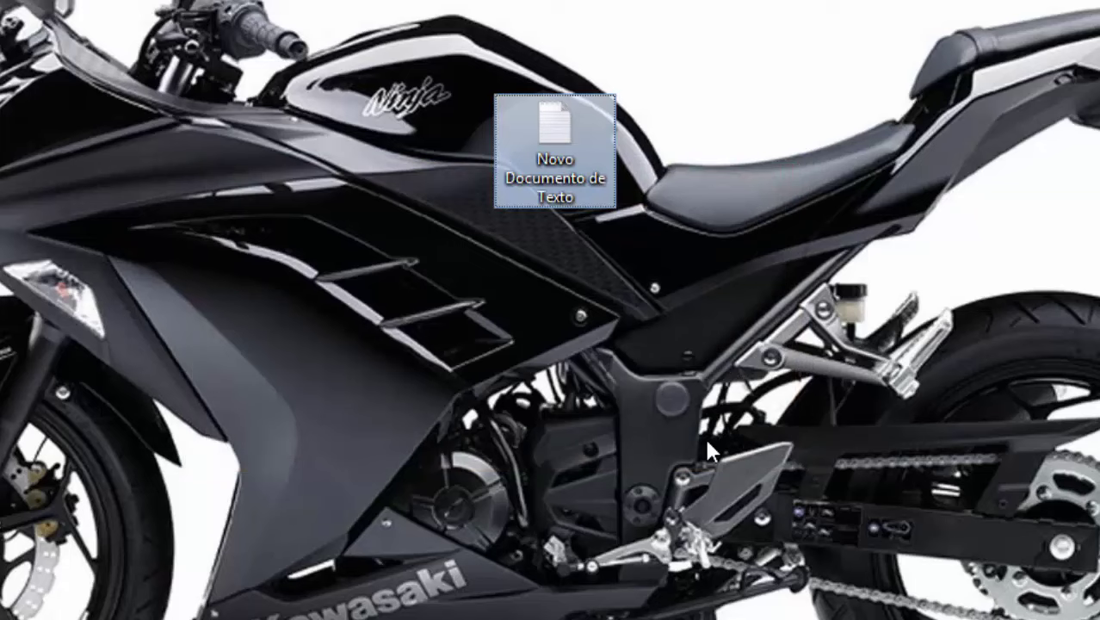
pyautogui.hotkey('shift', 'Delete')
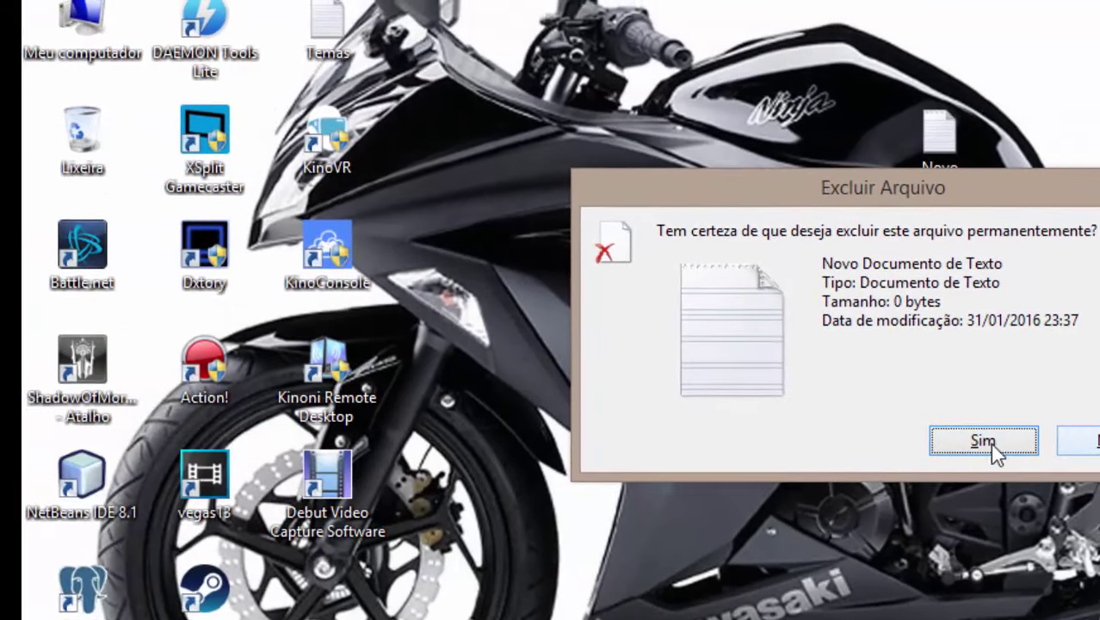
pyautogui.click(983, 441)
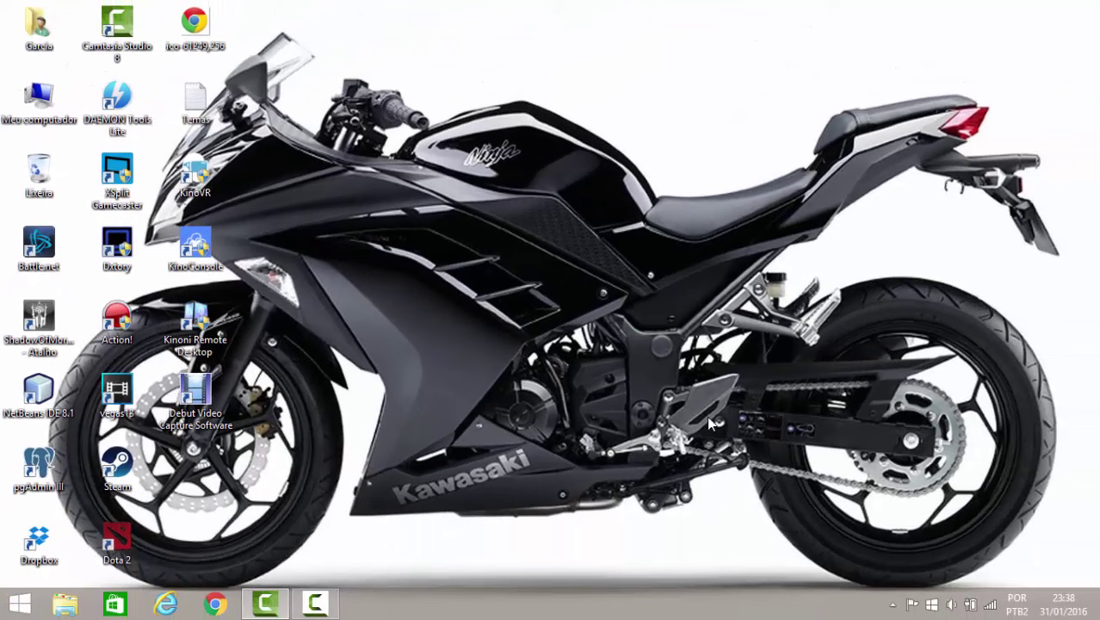
# Open the Recycle Bin to check for the deleted document and examine its viewing and management commands
pyautogui.doubleClick(21, 178)
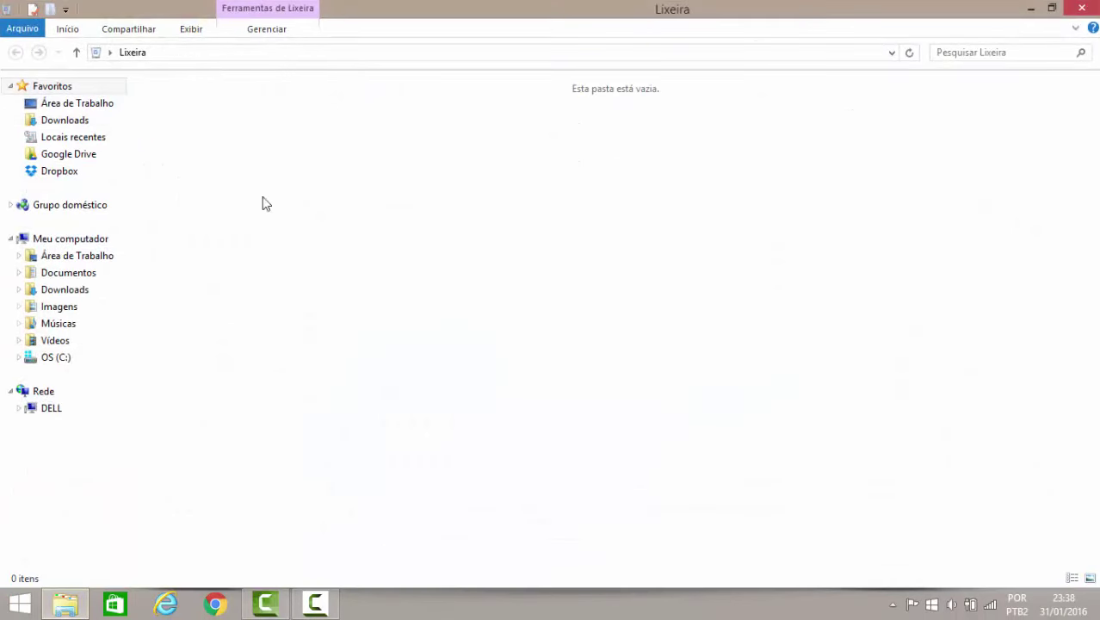
pyautogui.click(76, 34)
pyautogui.click(77, 34)
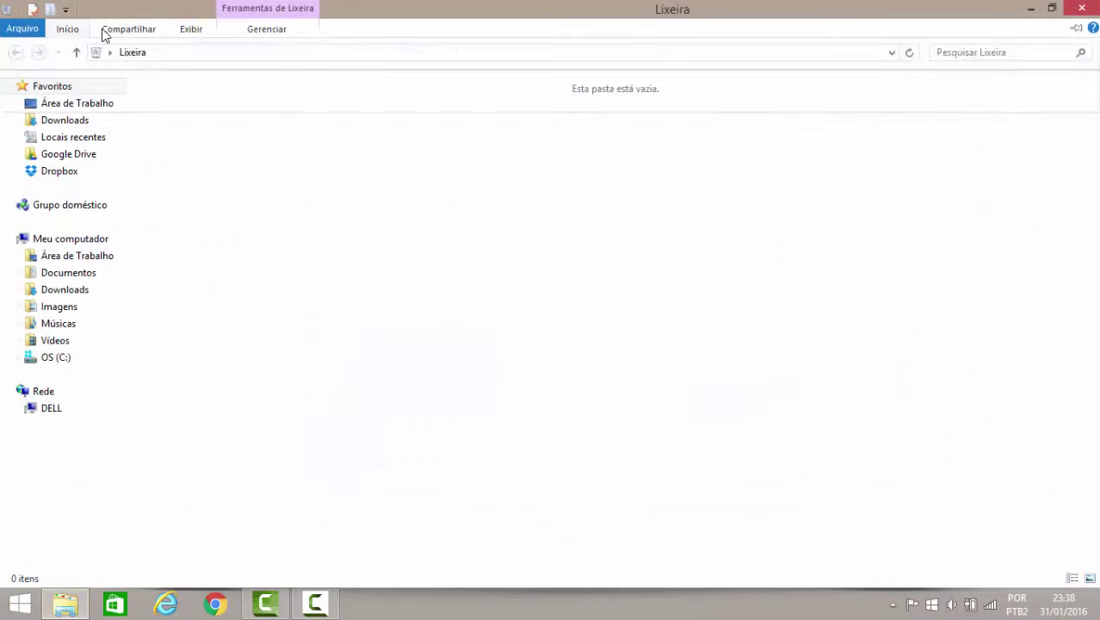
pyautogui.click(105, 31)
pyautogui.click(190, 32)
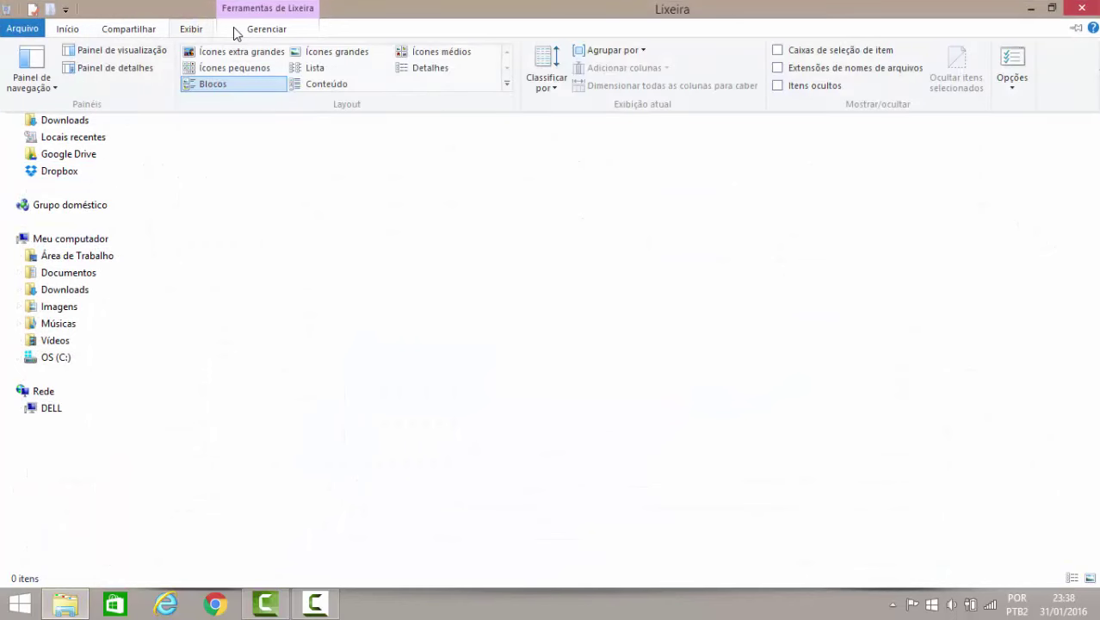
pyautogui.click(287, 29)
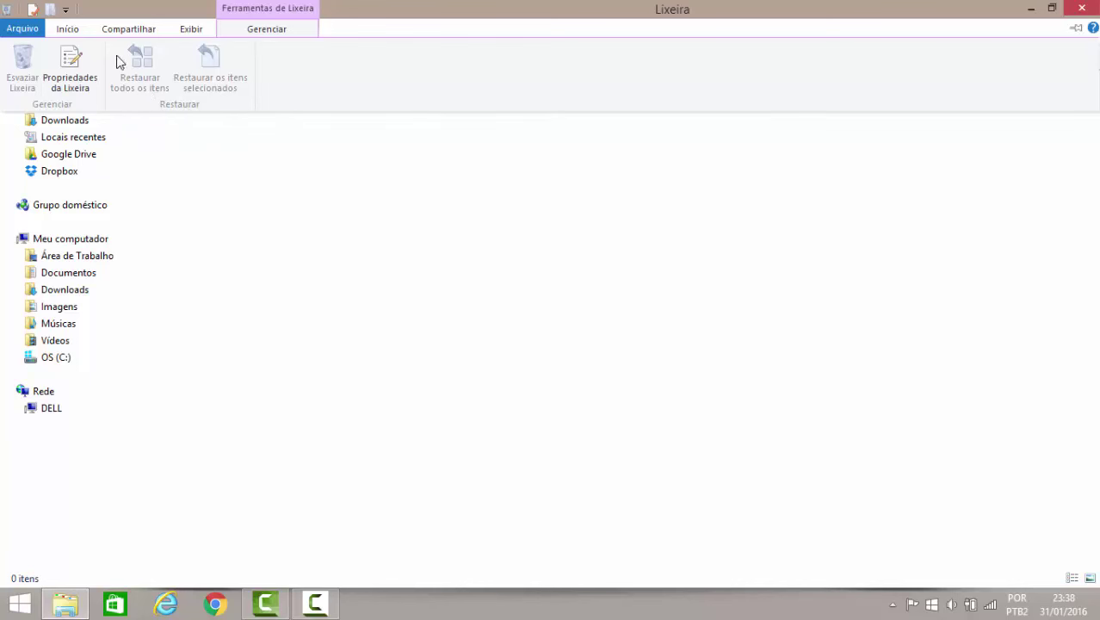
# Examine the Recycle Bin's size and deletion confirmation settings in its properties, then cancel and close the window
pyautogui.click(74, 96)
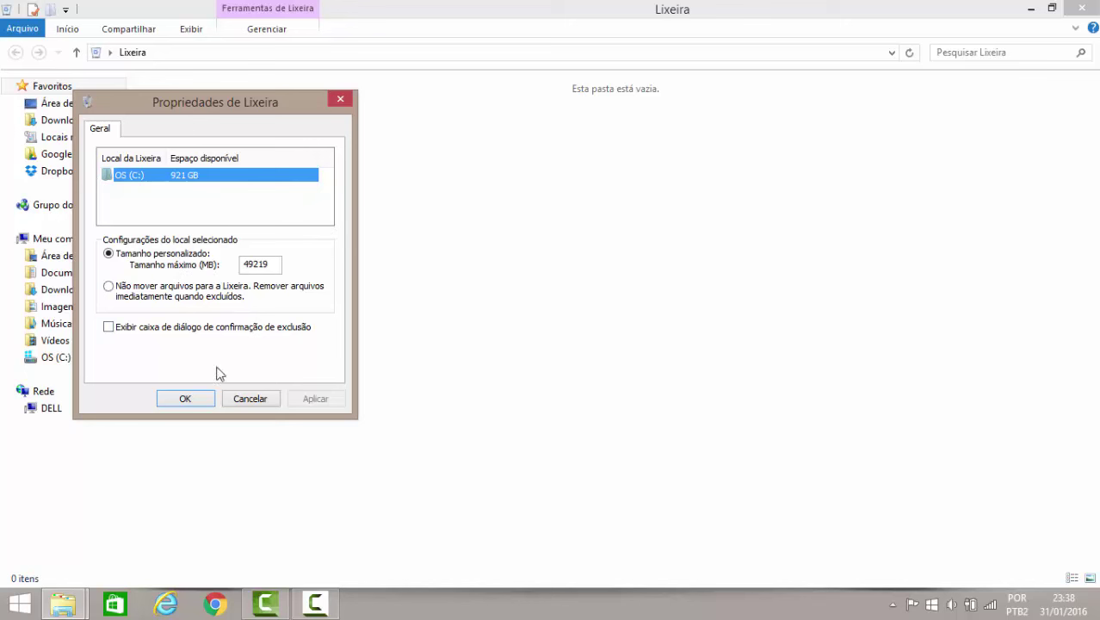
pyautogui.click(260, 400)
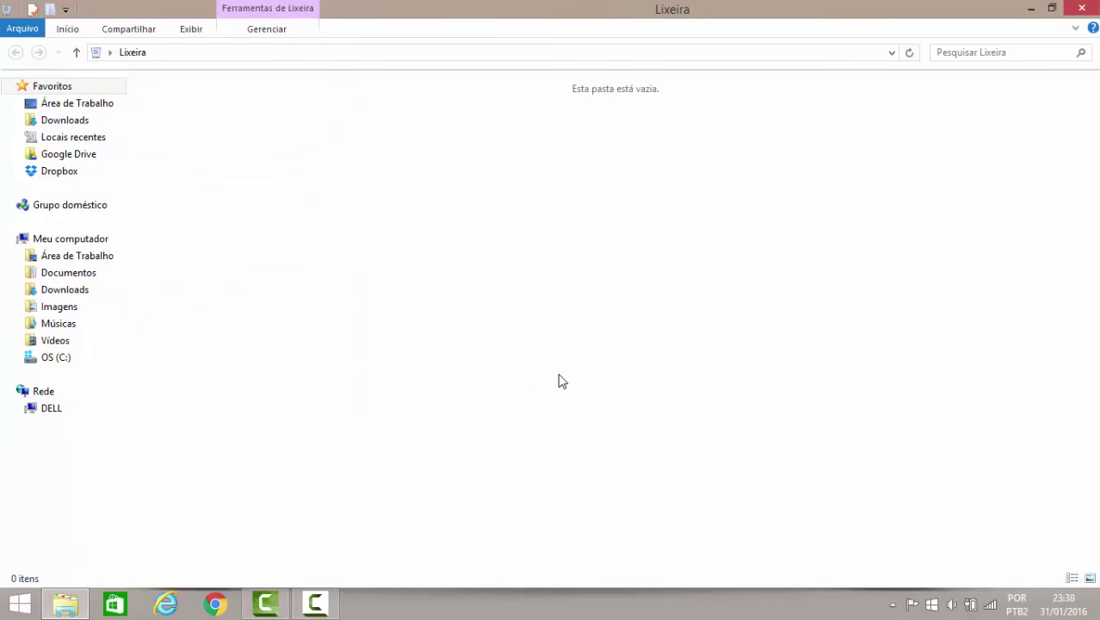
pyautogui.click(1080, 10)
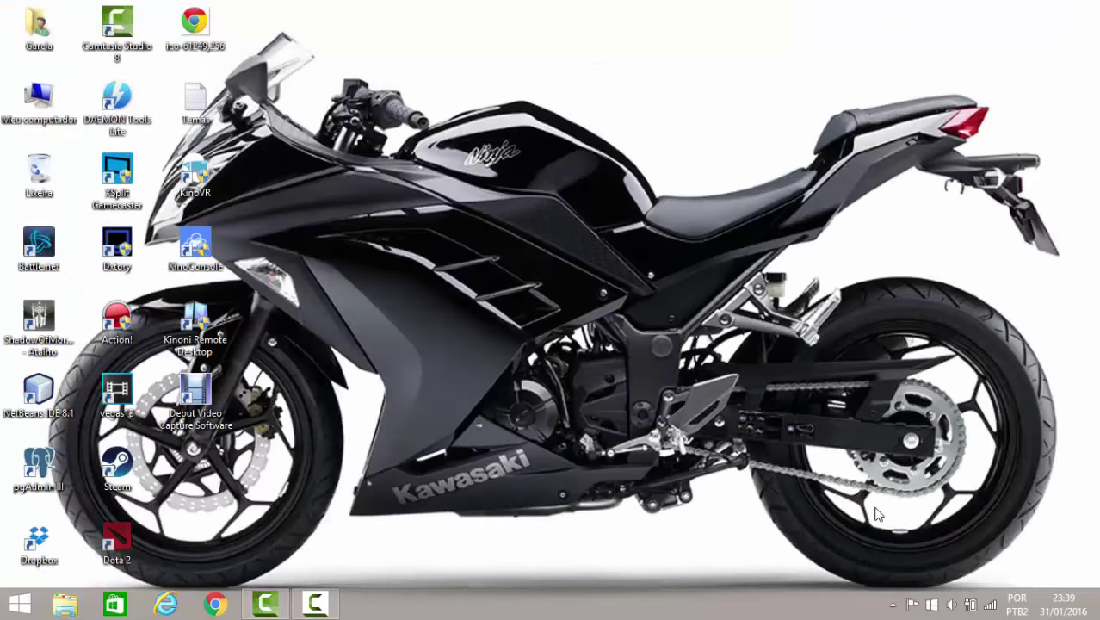
pyautogui.click(893, 604)
pyautogui.click(720, 462)
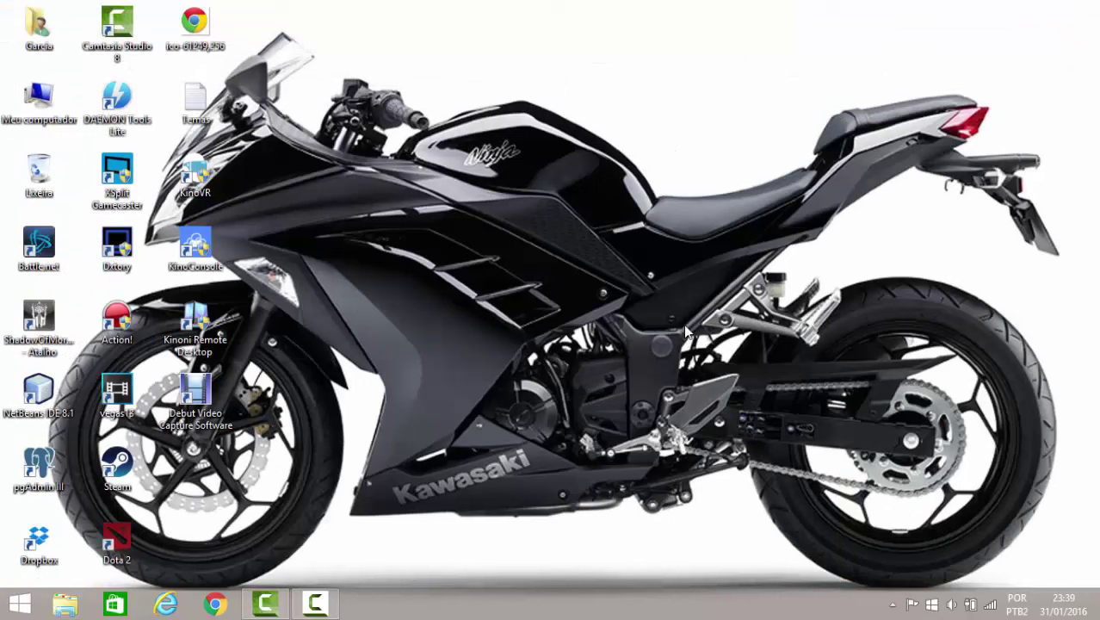